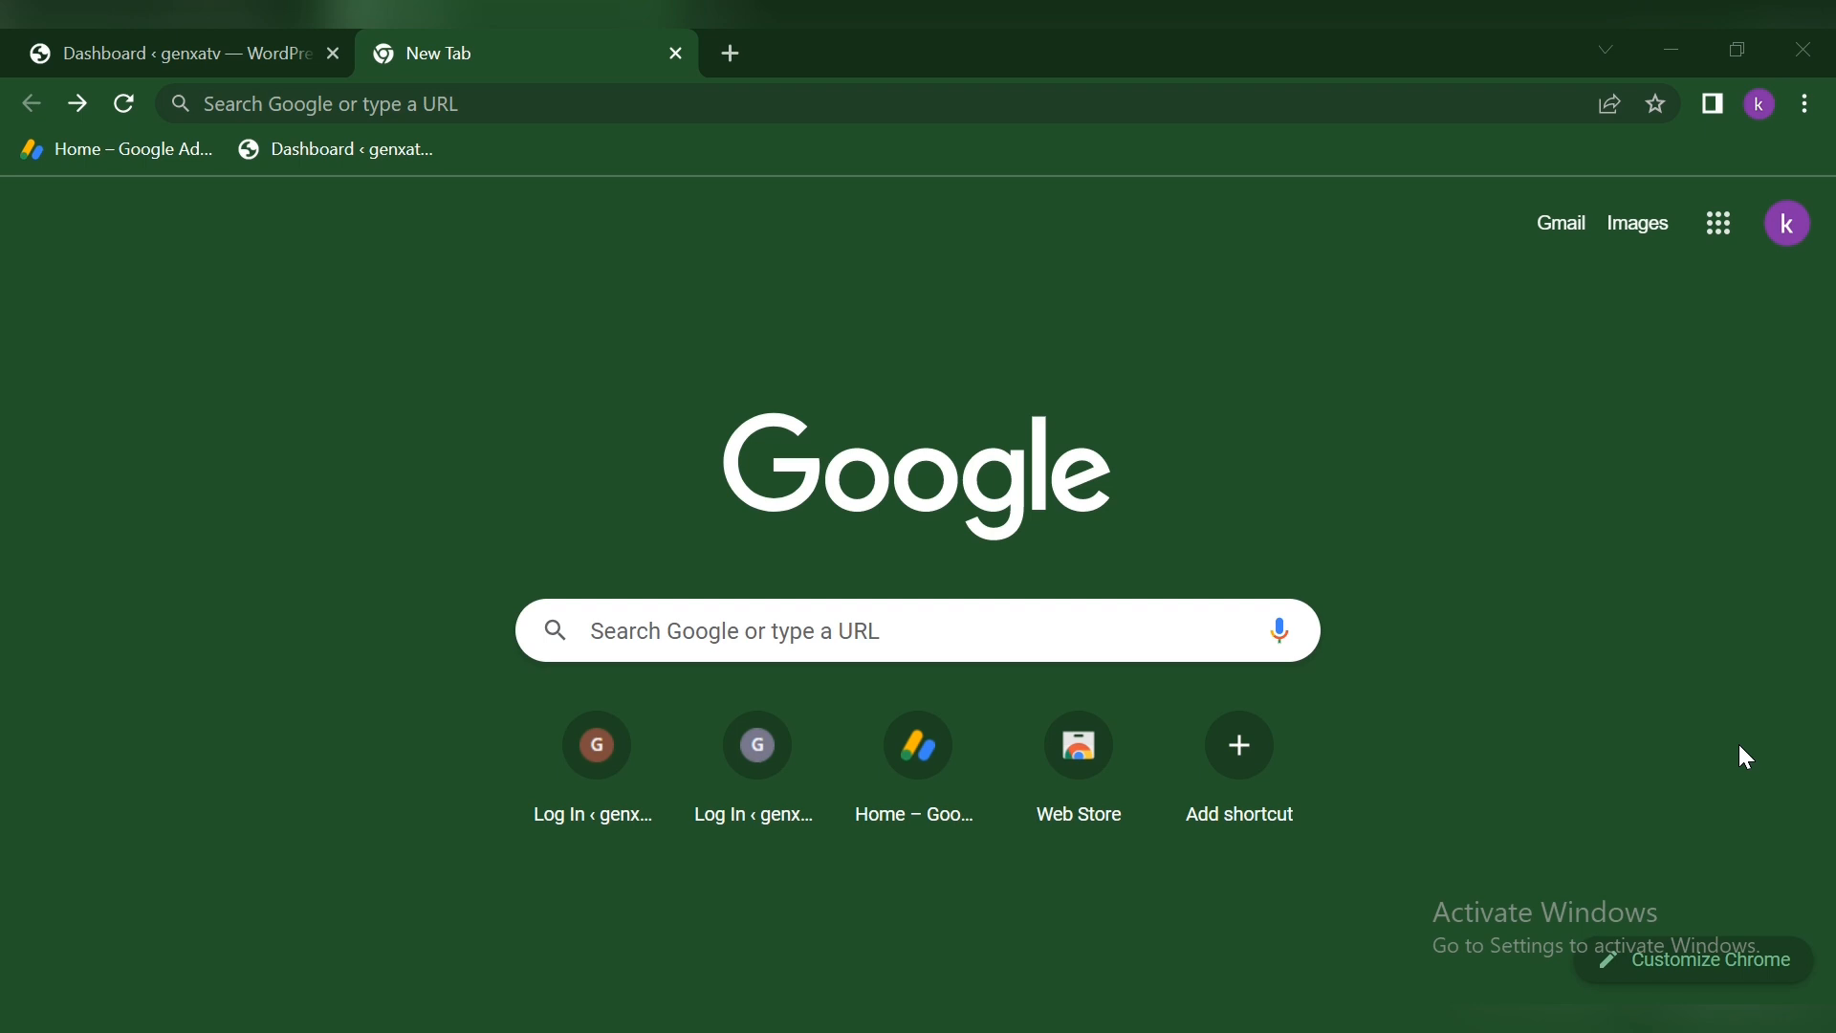
# Search Google for "google search console", open the Google Search Console Tools result and start the service
pyautogui.click(779, 627)
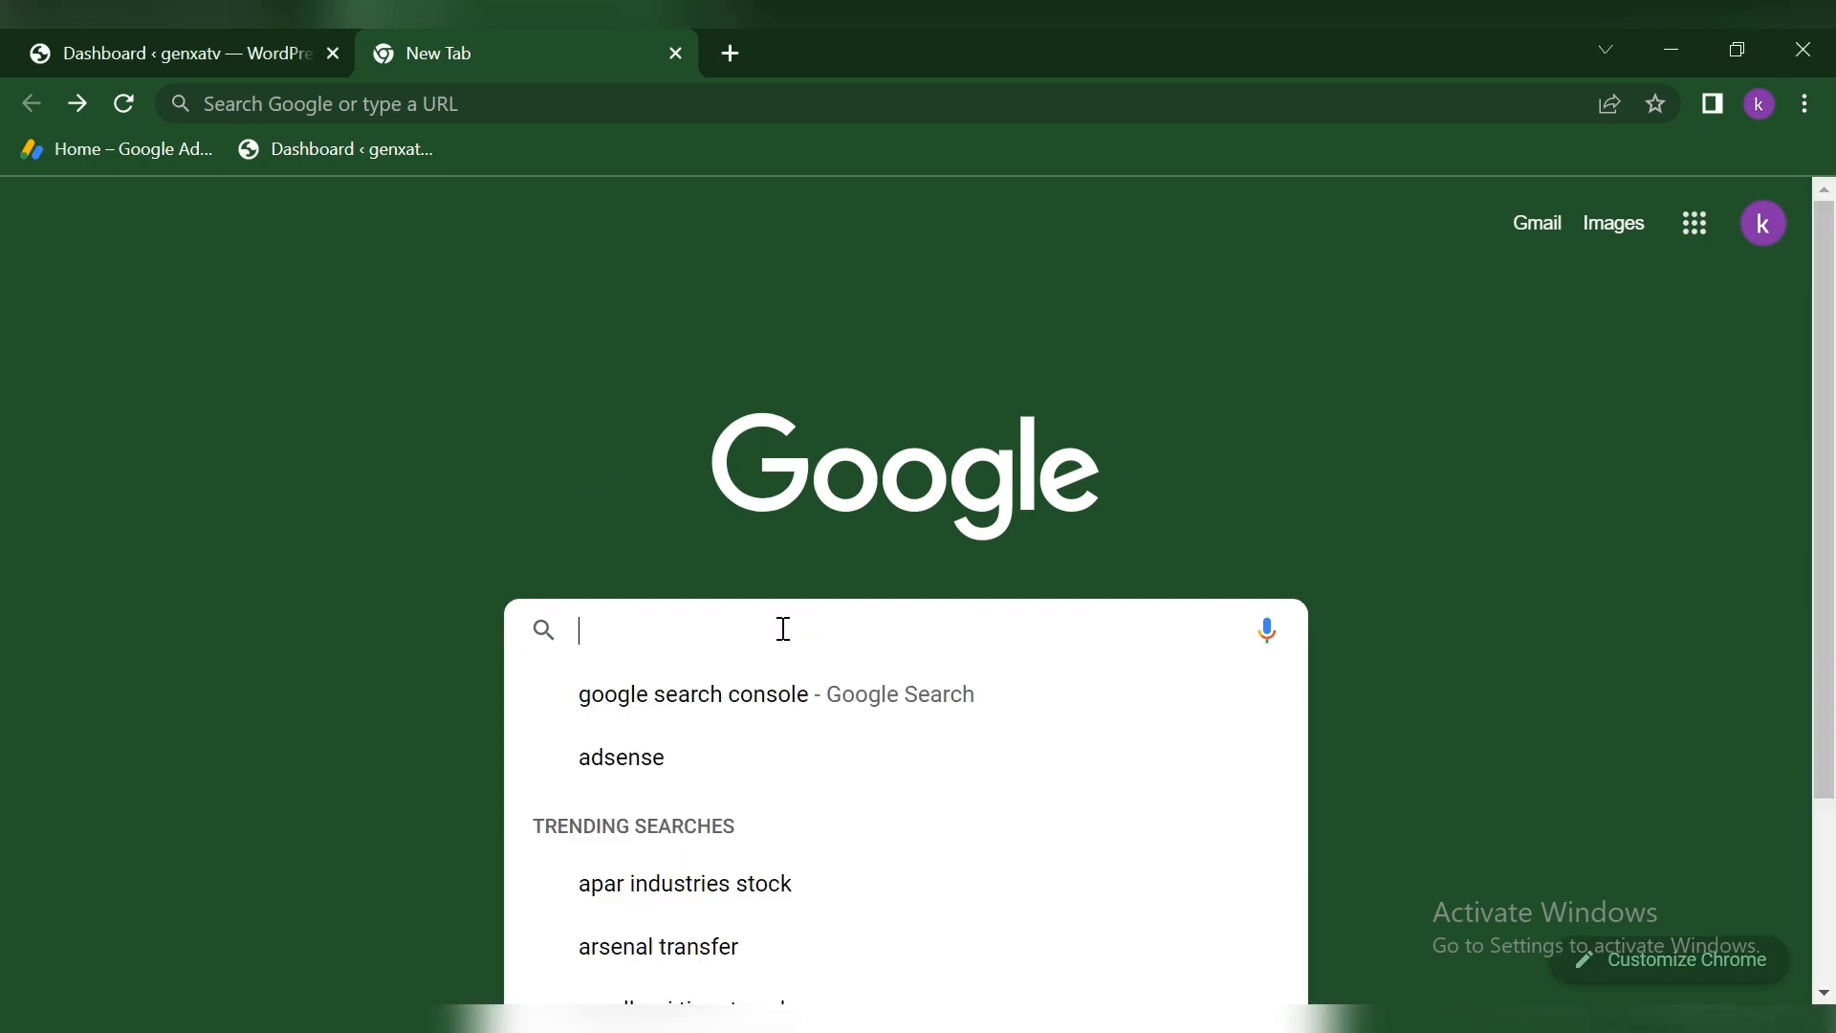
pyautogui.click(876, 712)
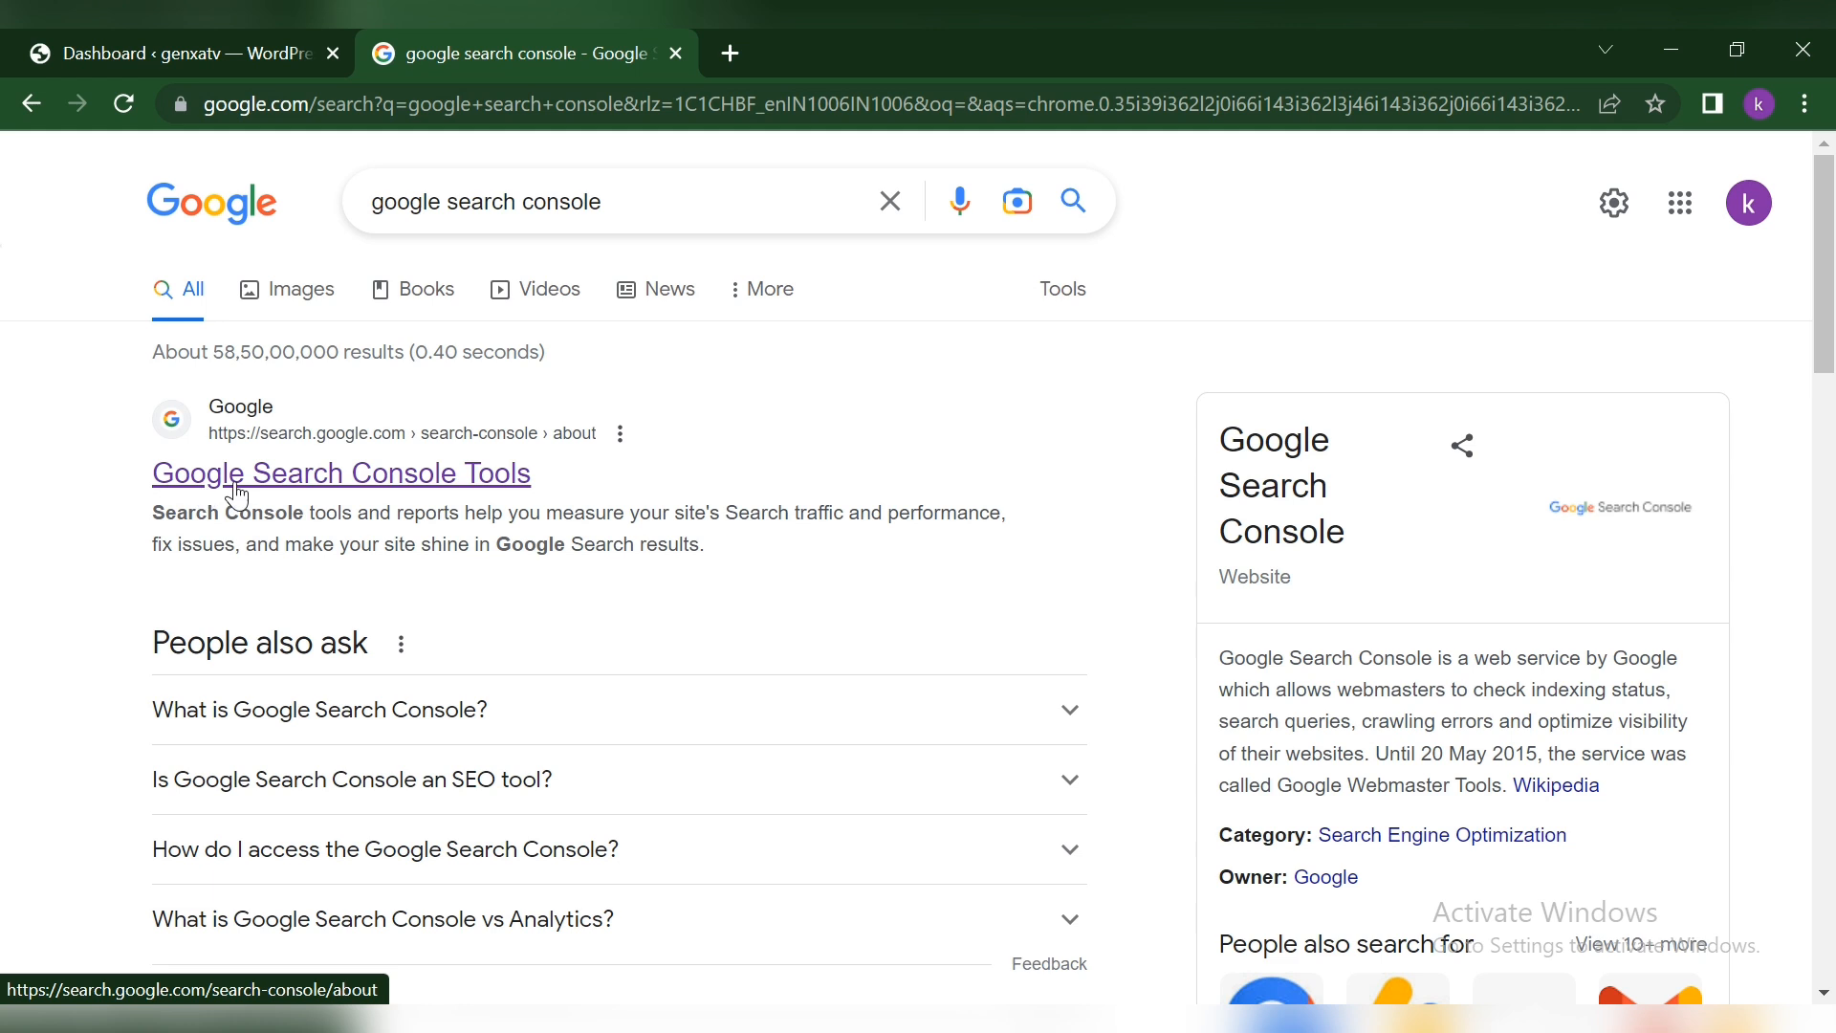
pyautogui.click(308, 491)
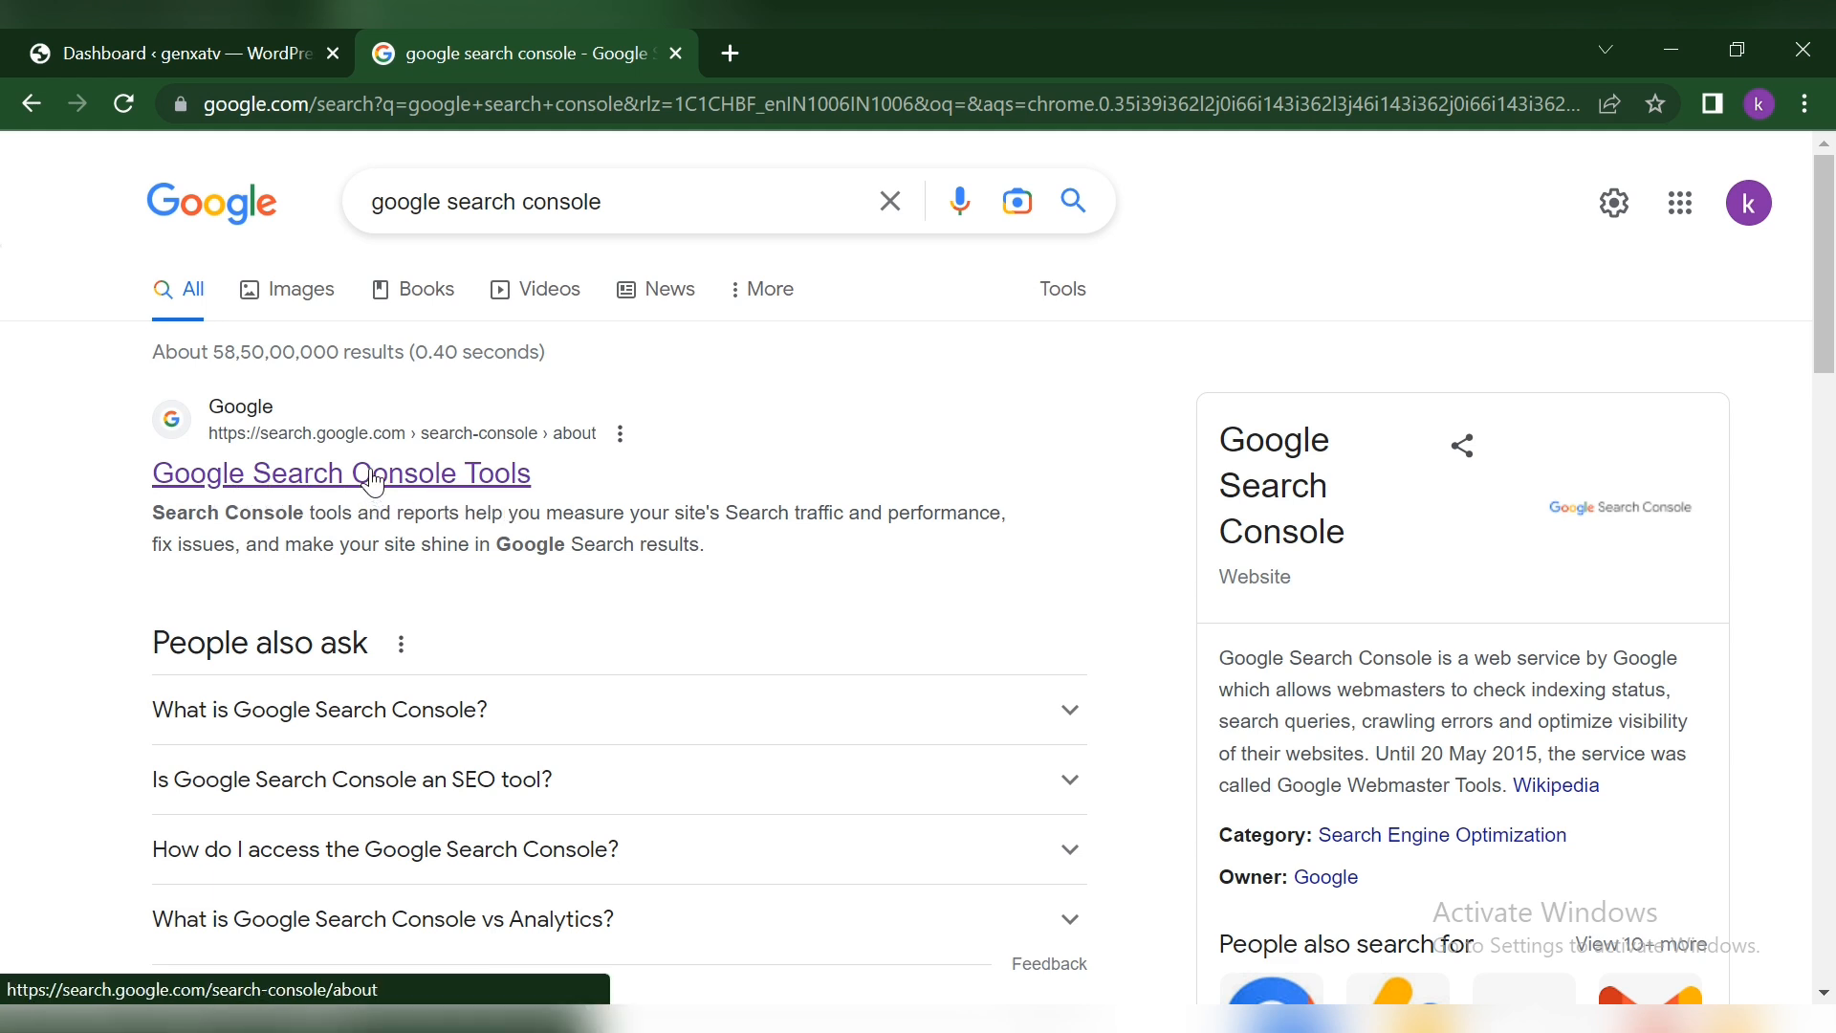
pyautogui.click(373, 478)
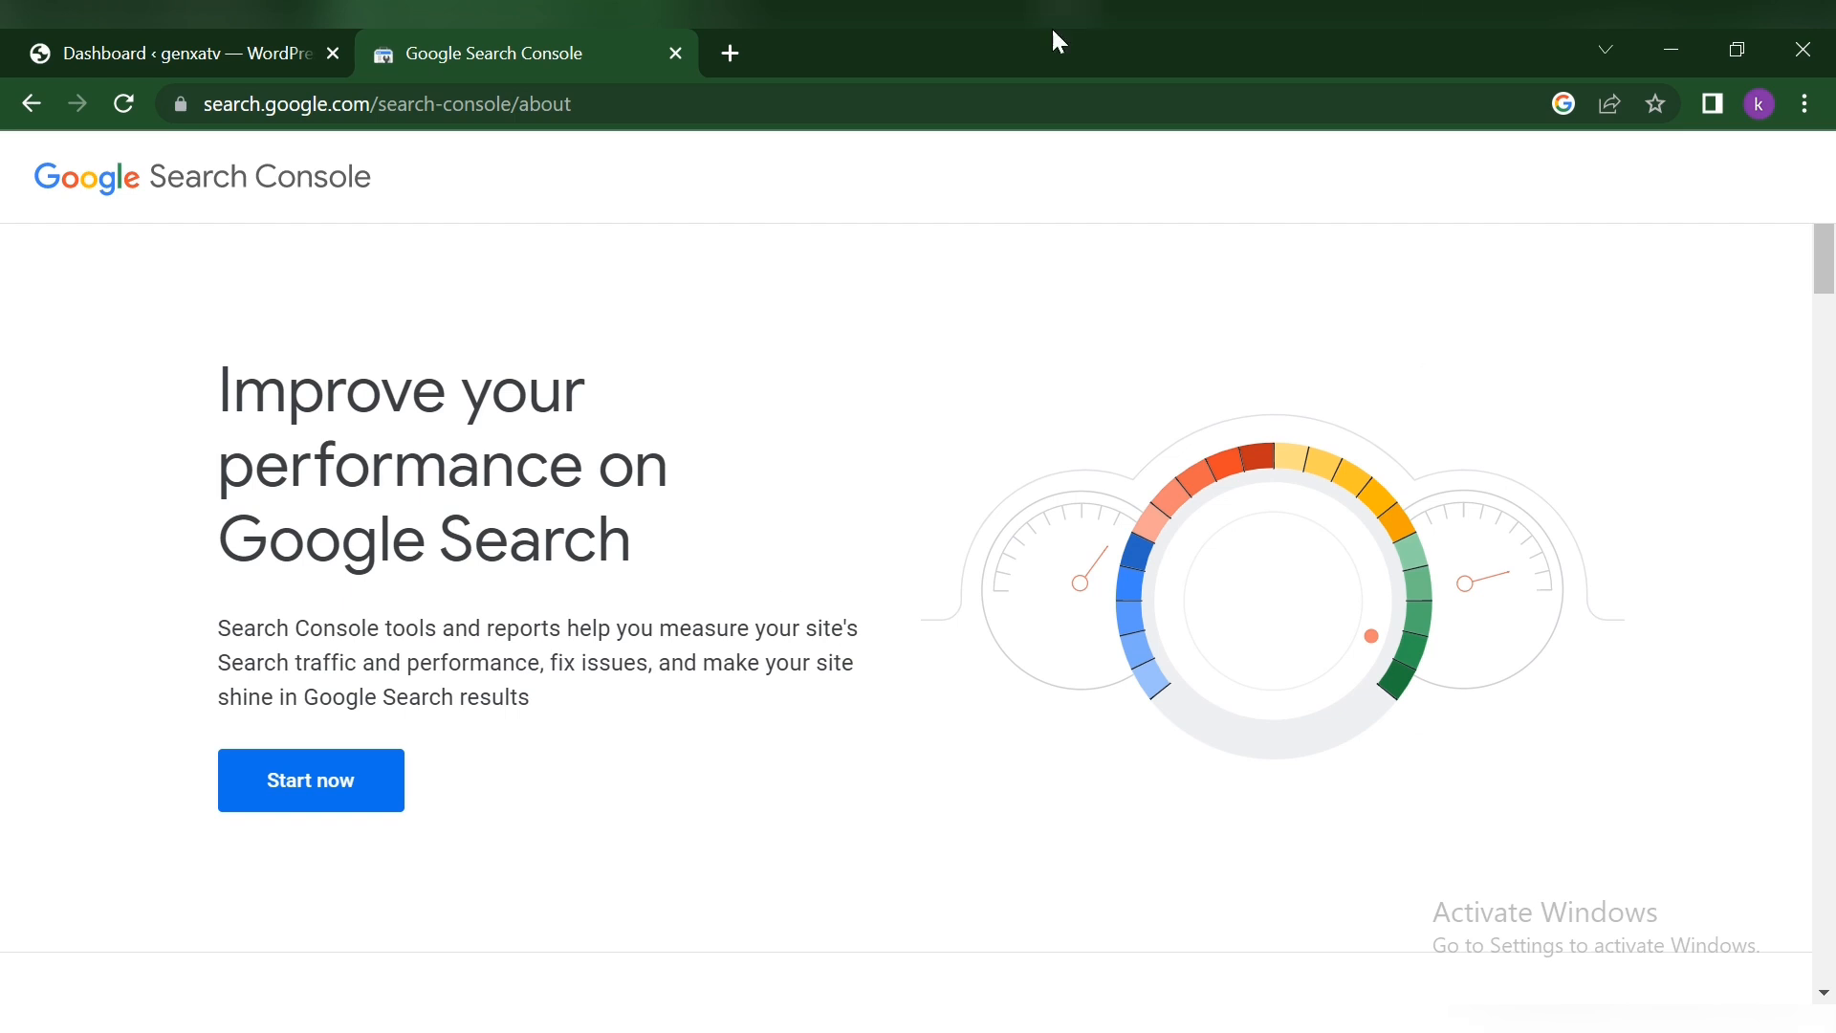
pyautogui.click(313, 784)
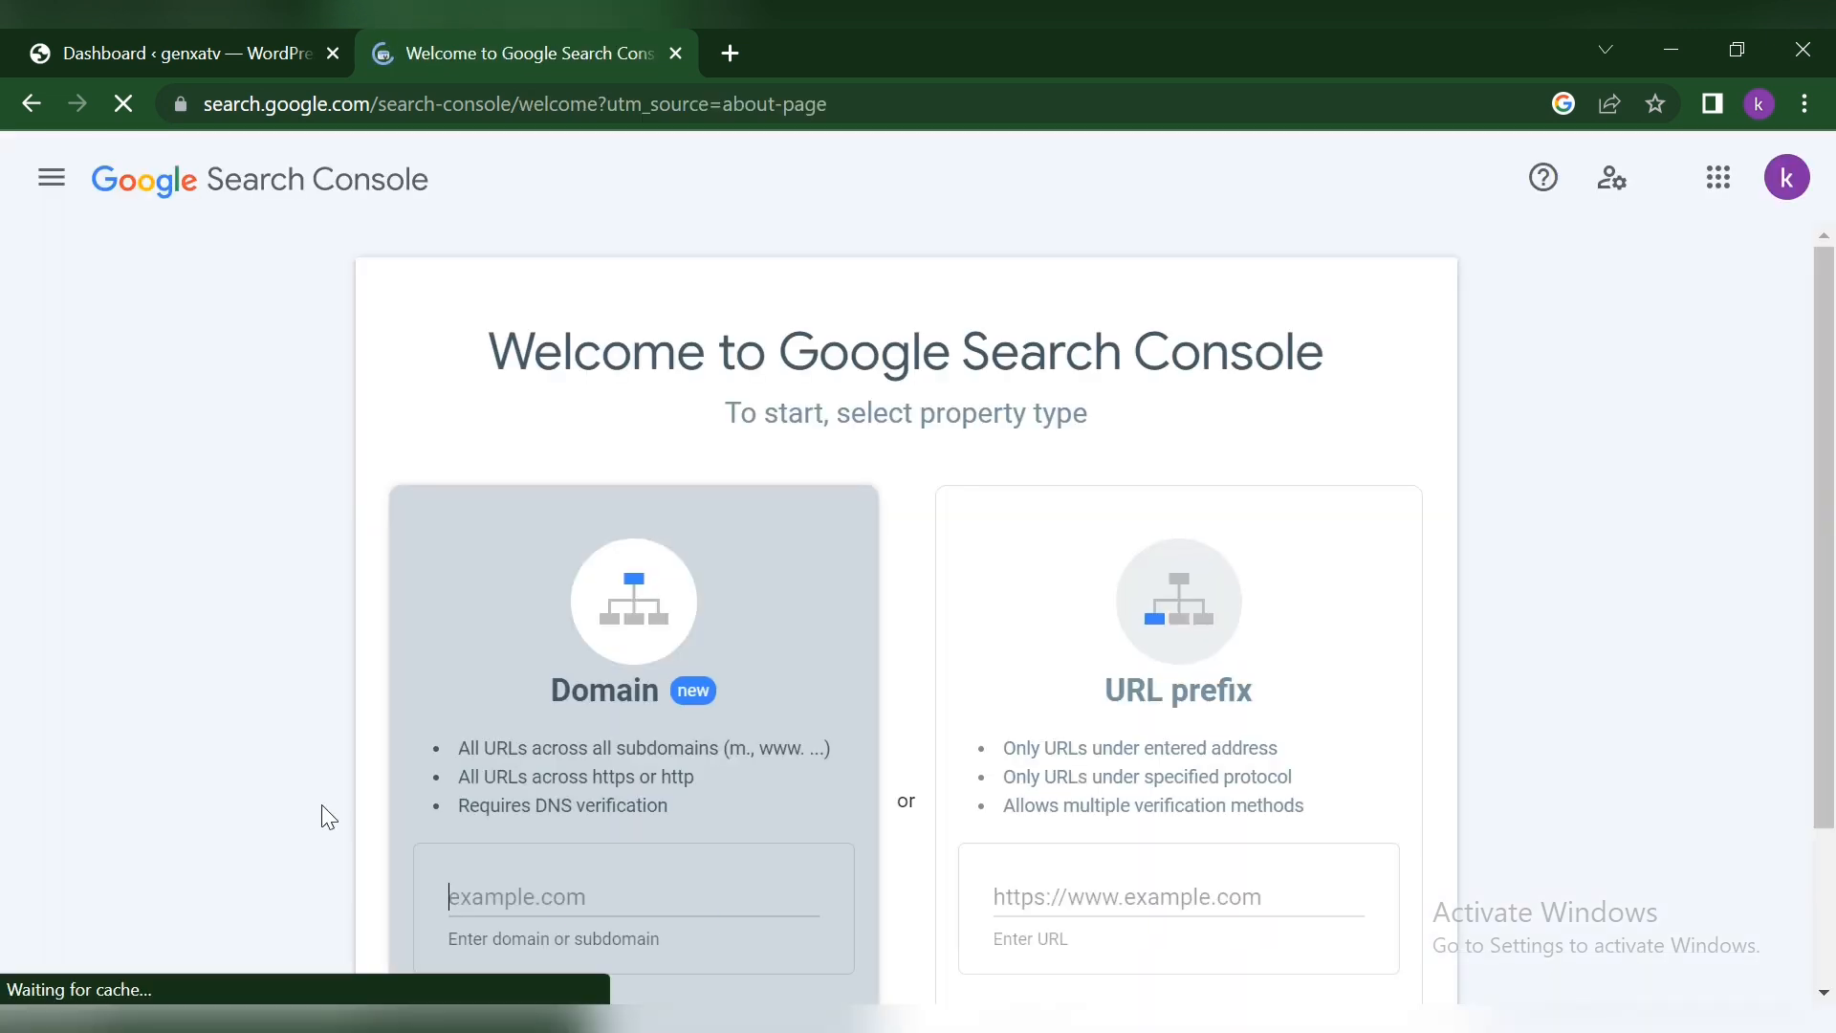
pyautogui.scroll(-1, 1831, 450)
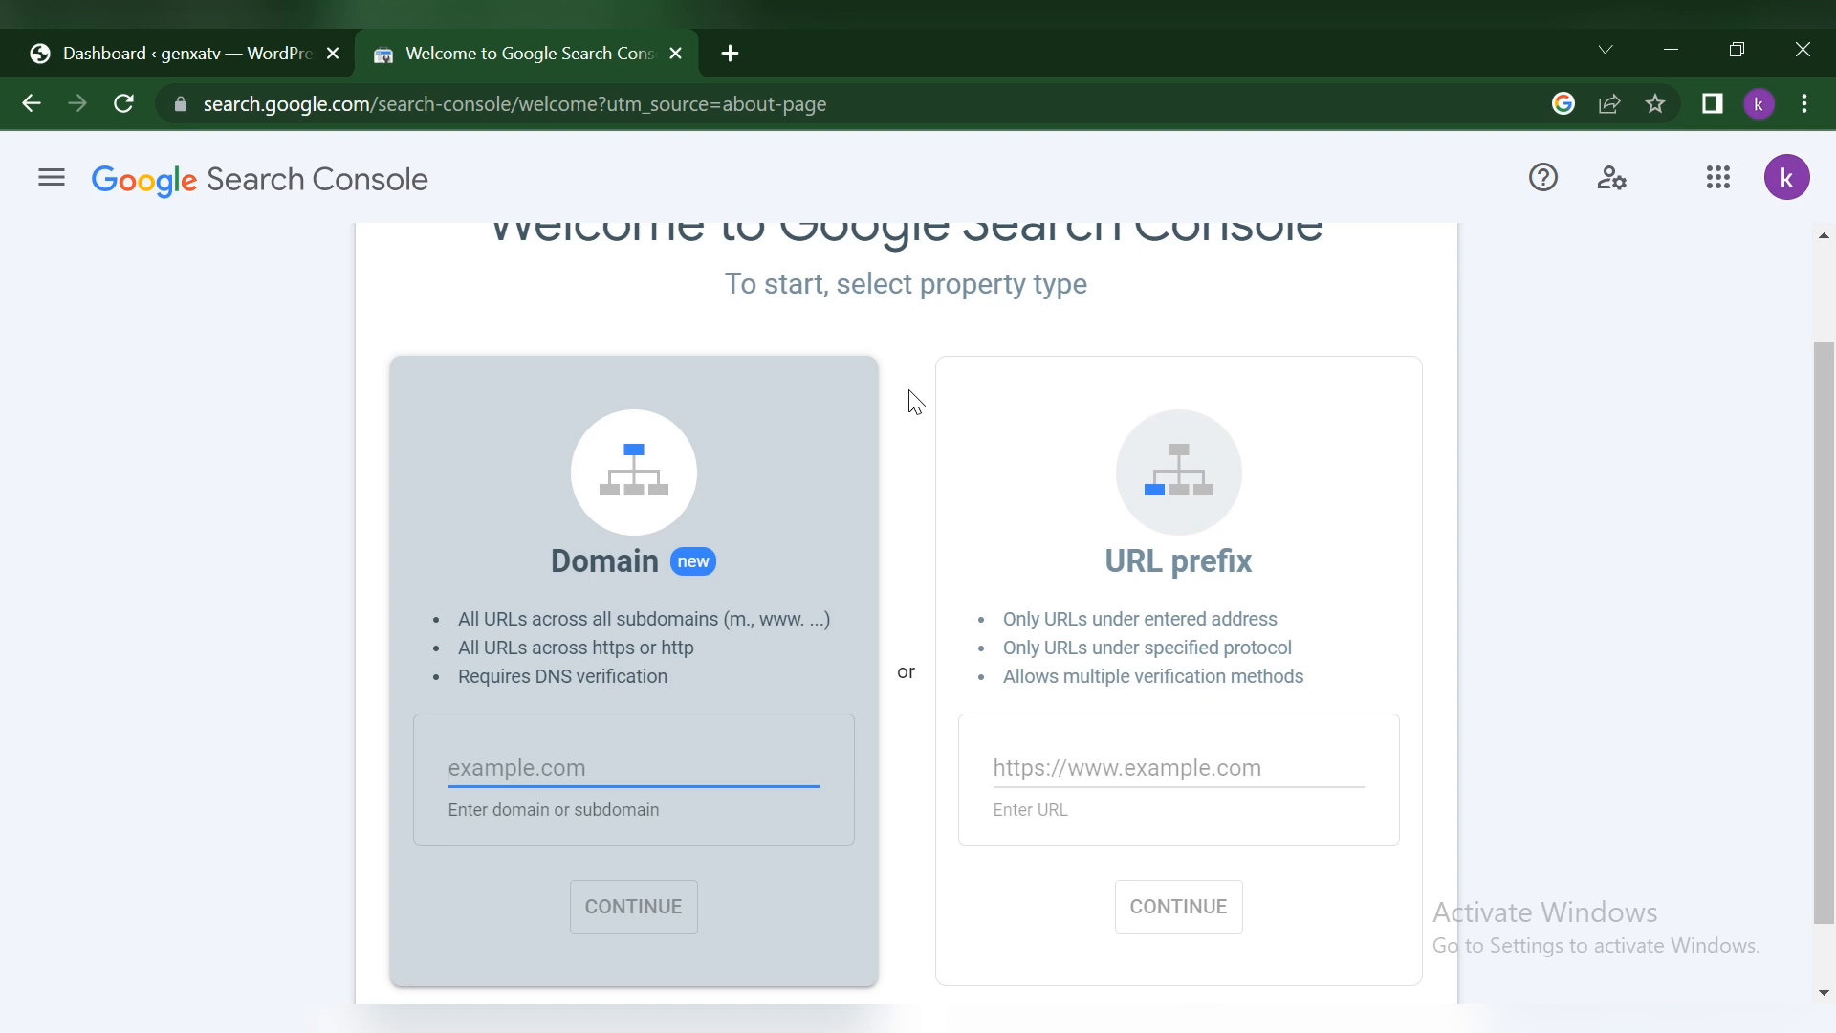
pyautogui.moveTo(1832, 569)
pyautogui.mouseDown()
pyautogui.moveTo(1834, 436)
pyautogui.moveTo(1834, 571)
pyautogui.mouseUp()
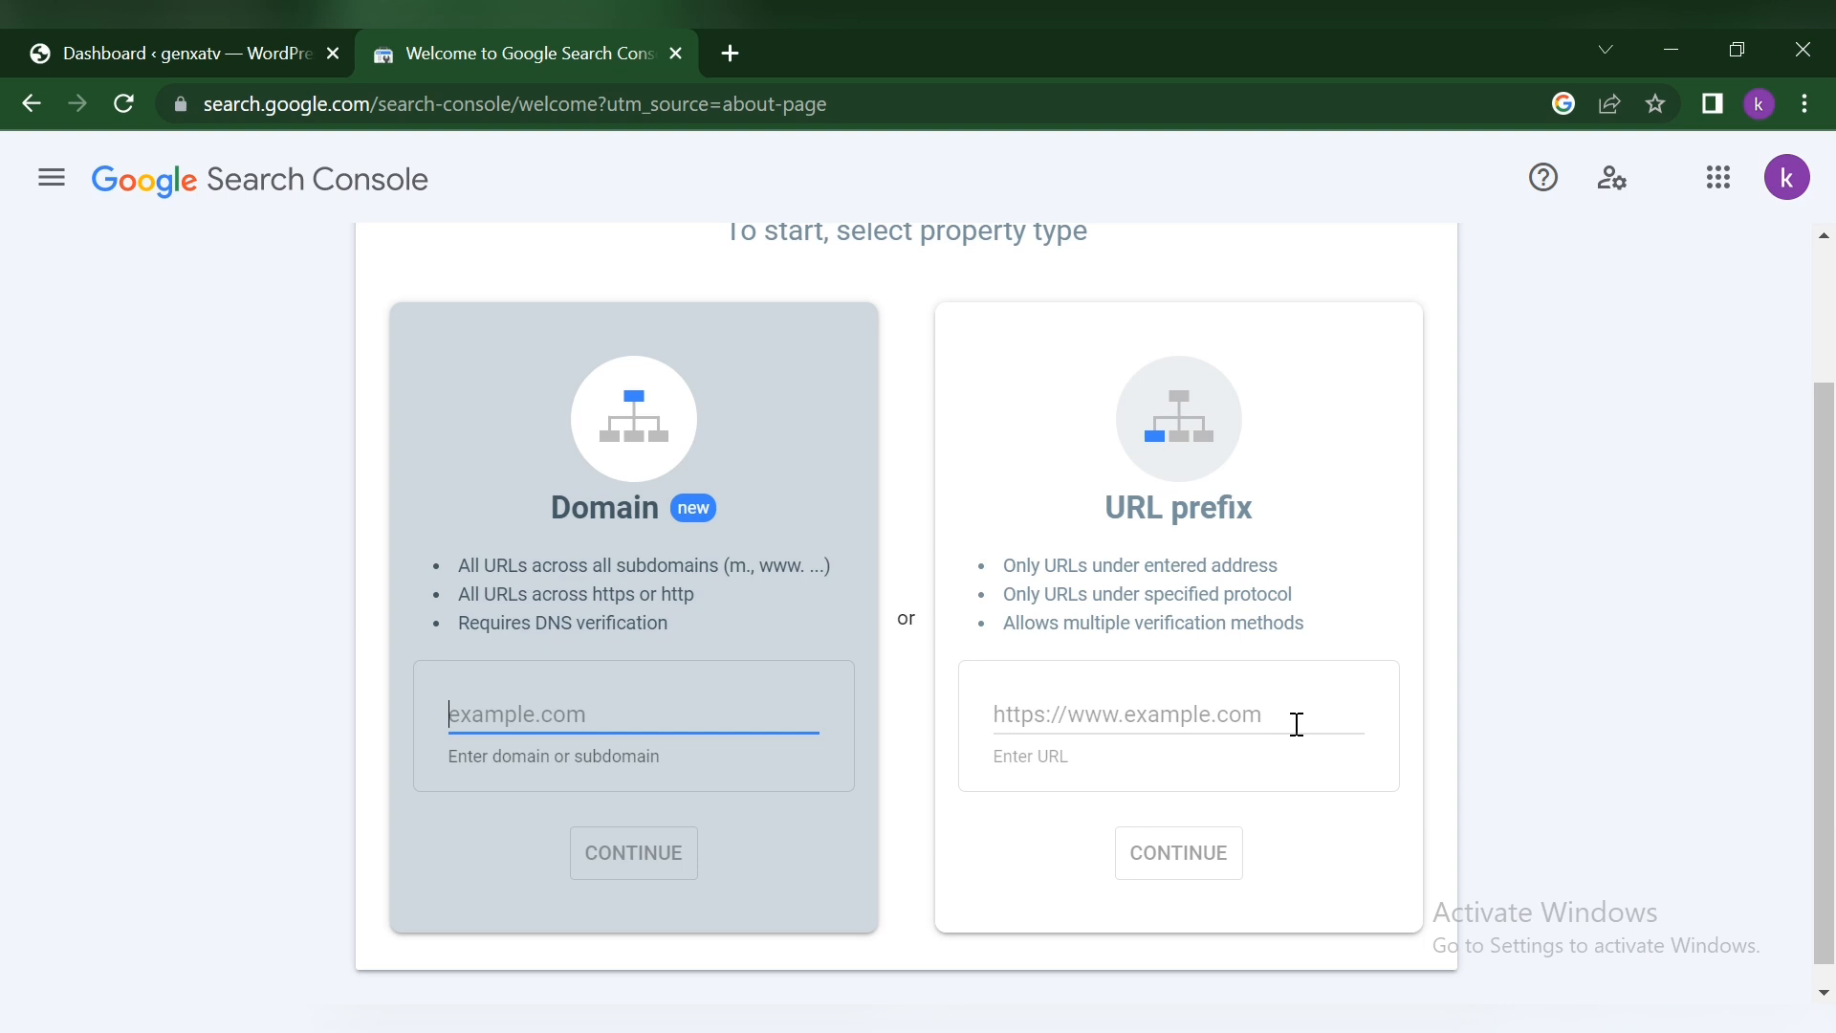
pyautogui.click(100, 48)
pyautogui.tripleClick(272, 105)
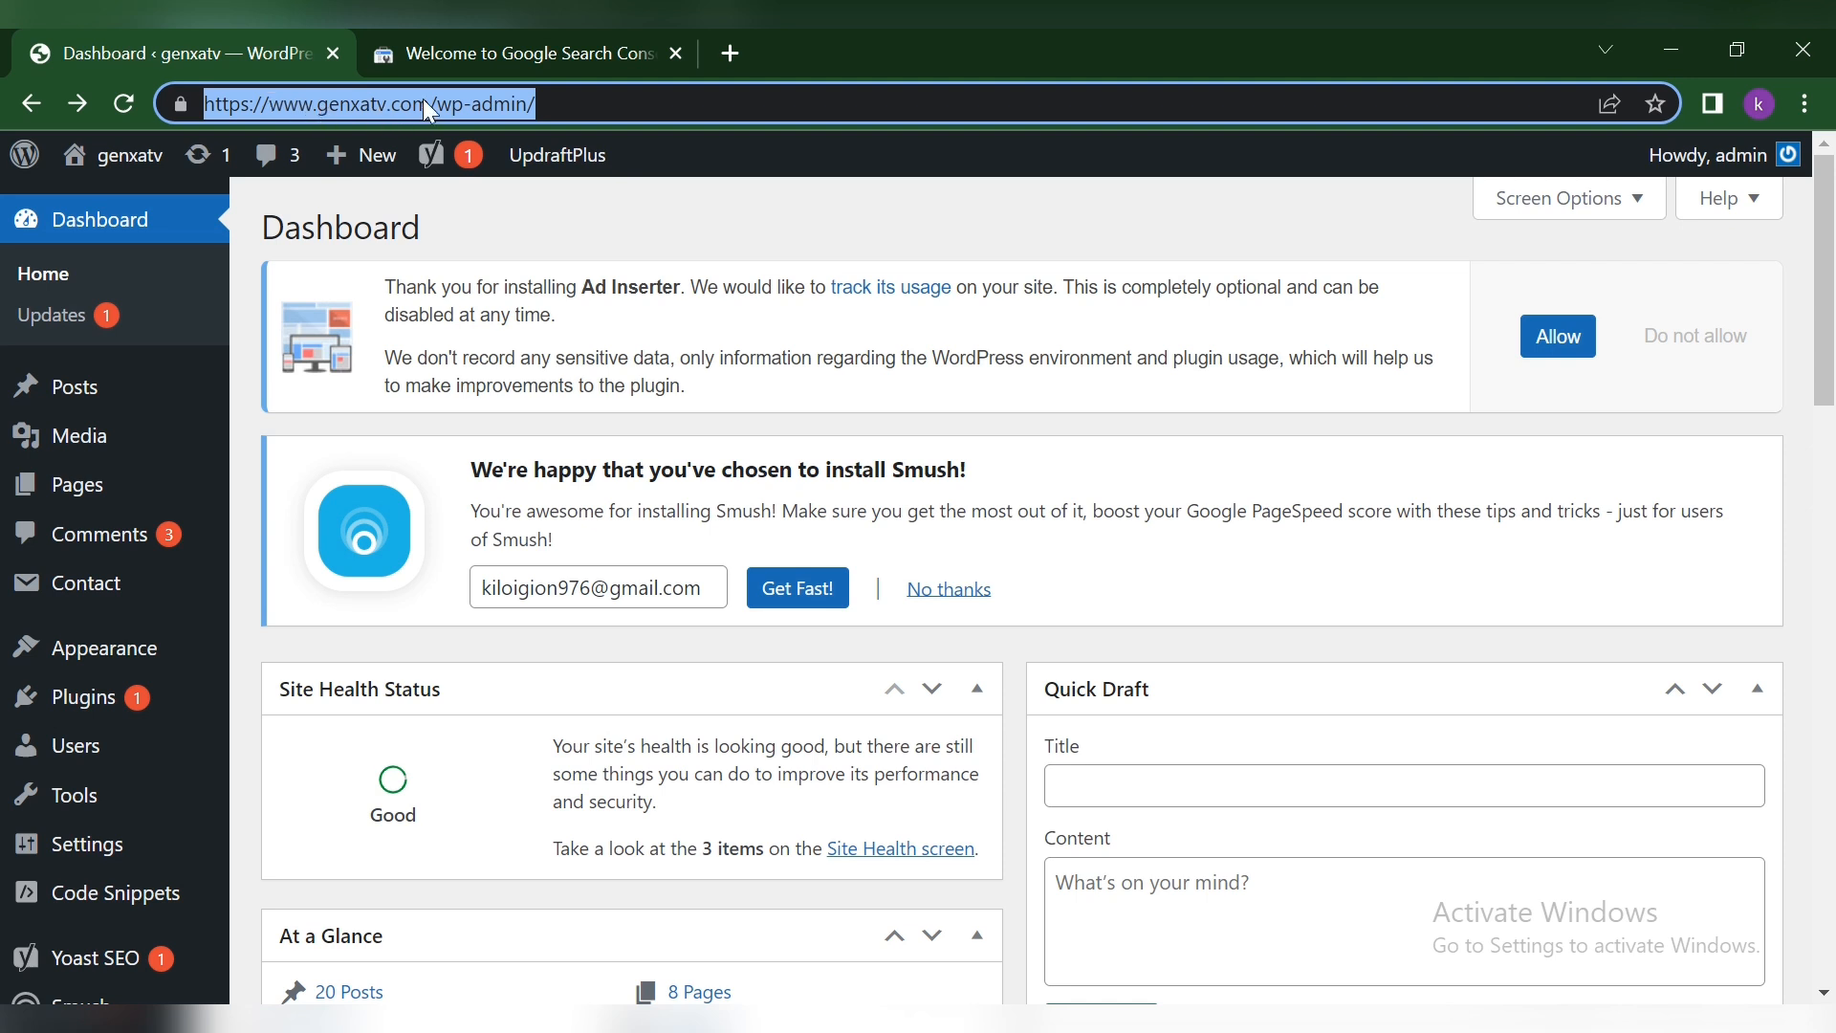
pyautogui.moveTo(431, 105); pyautogui.dragTo(198, 112)
pyautogui.click(574, 99)
pyautogui.click(536, 104)
pyautogui.rightClick(264, 111)
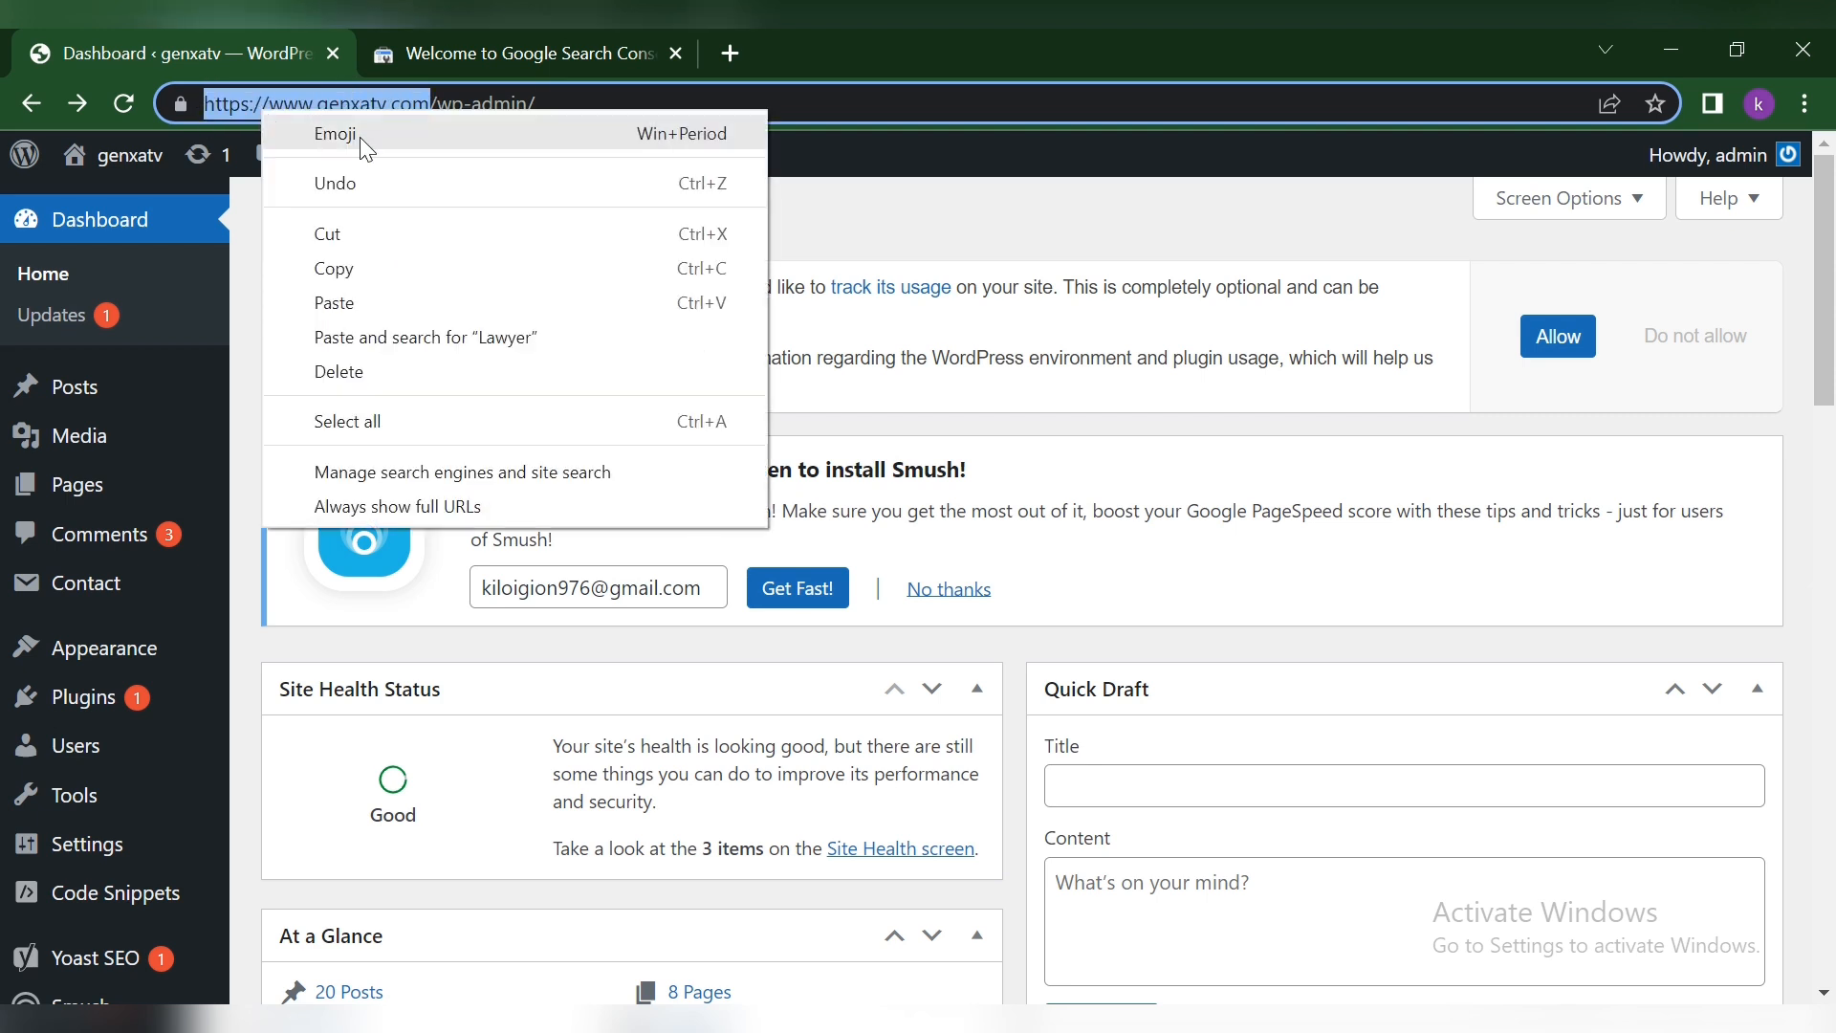
pyautogui.click(325, 271)
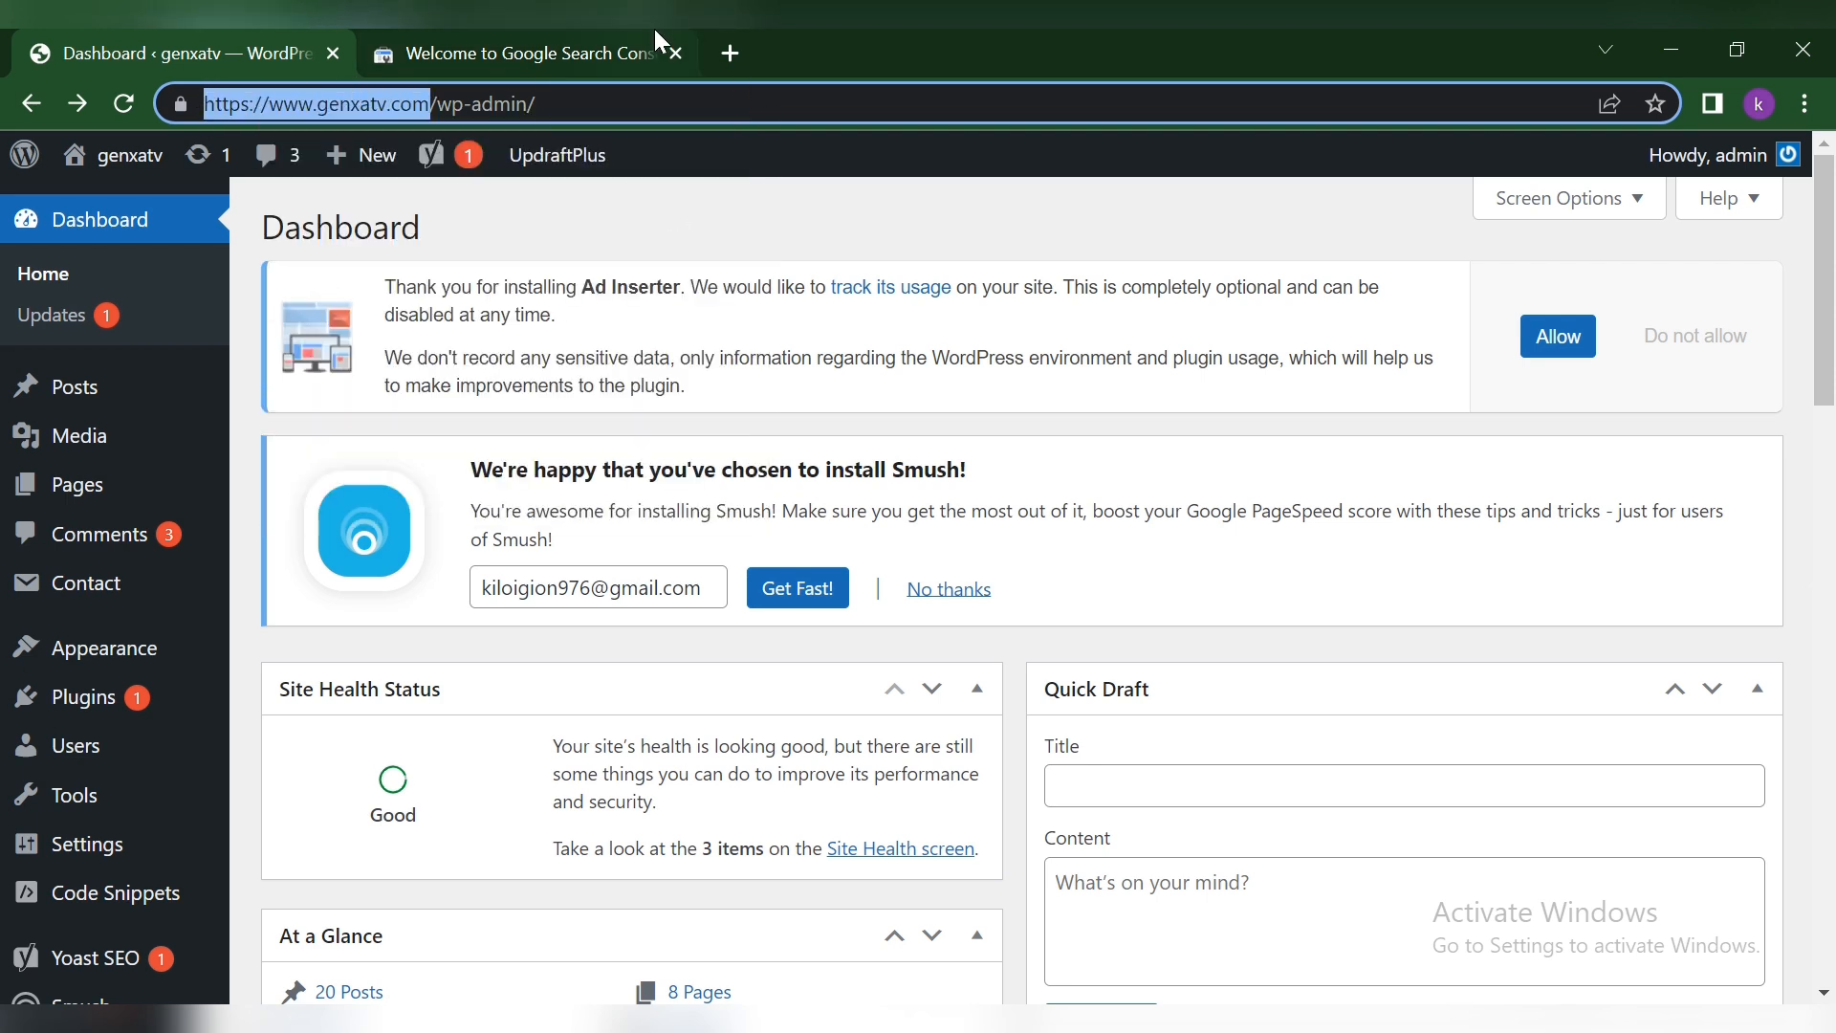
pyautogui.click(692, 48)
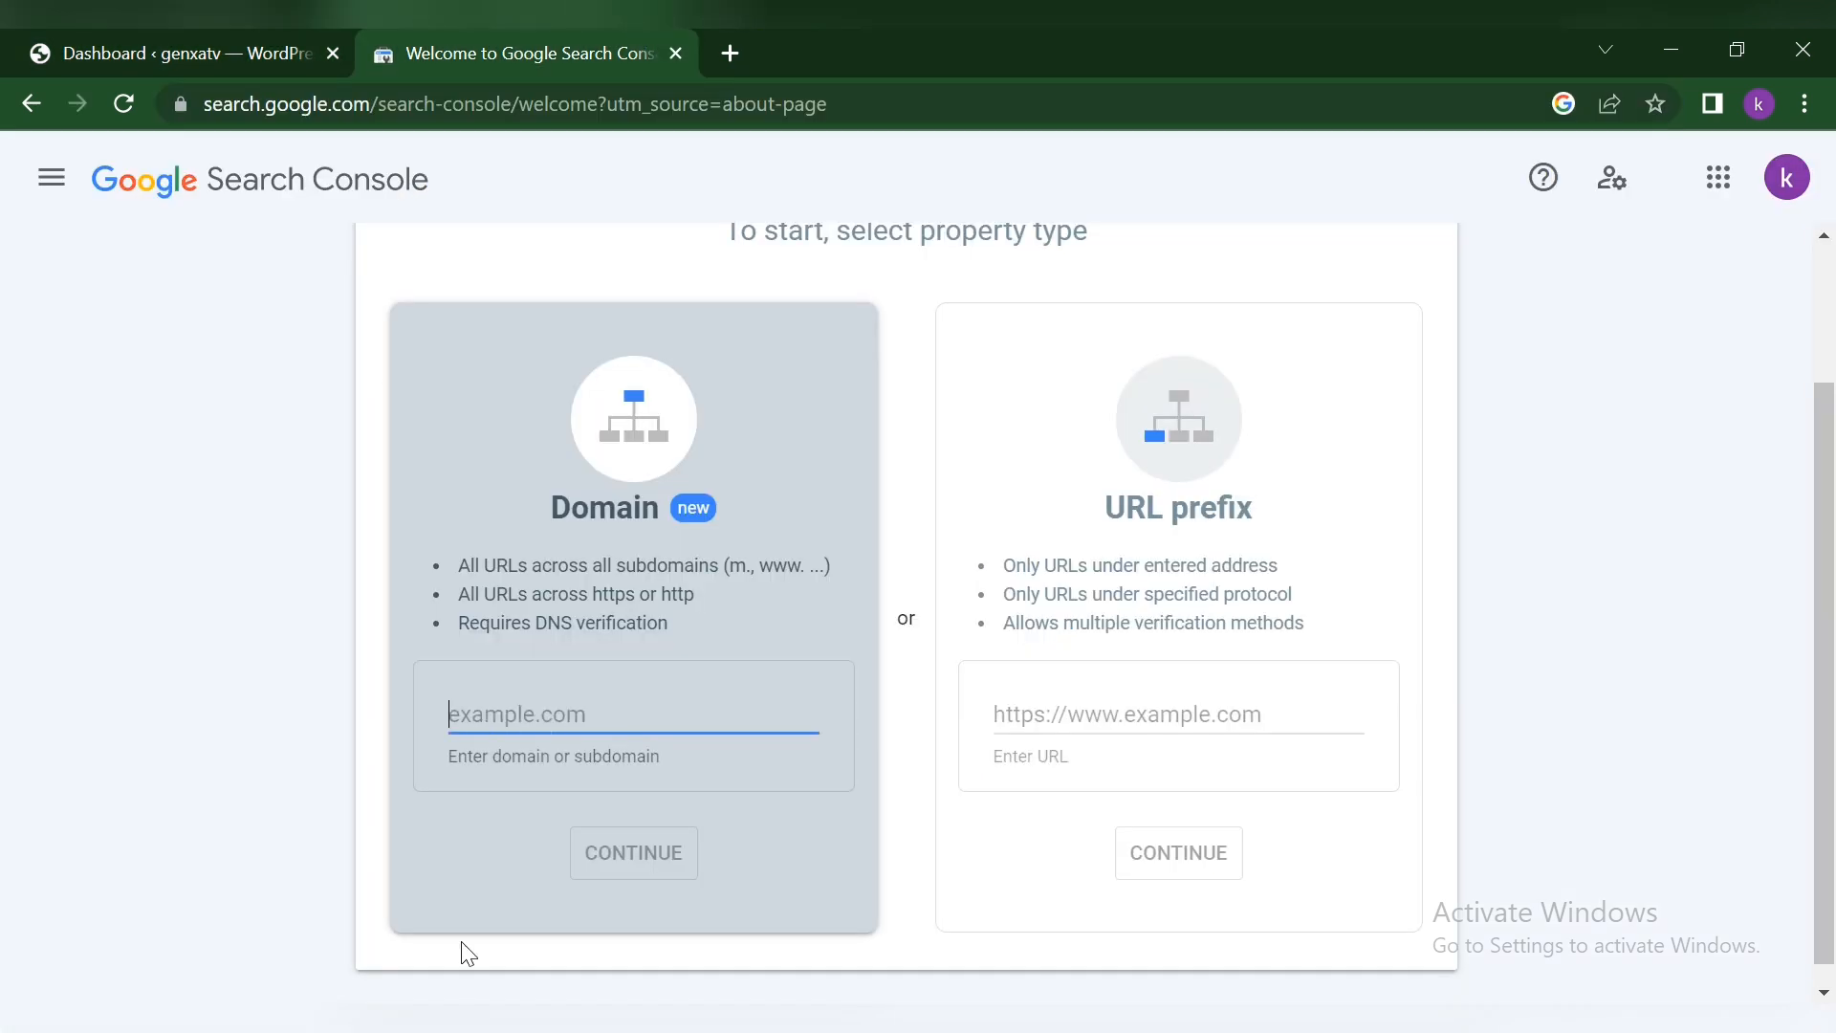
pyautogui.rightClick(1143, 719)
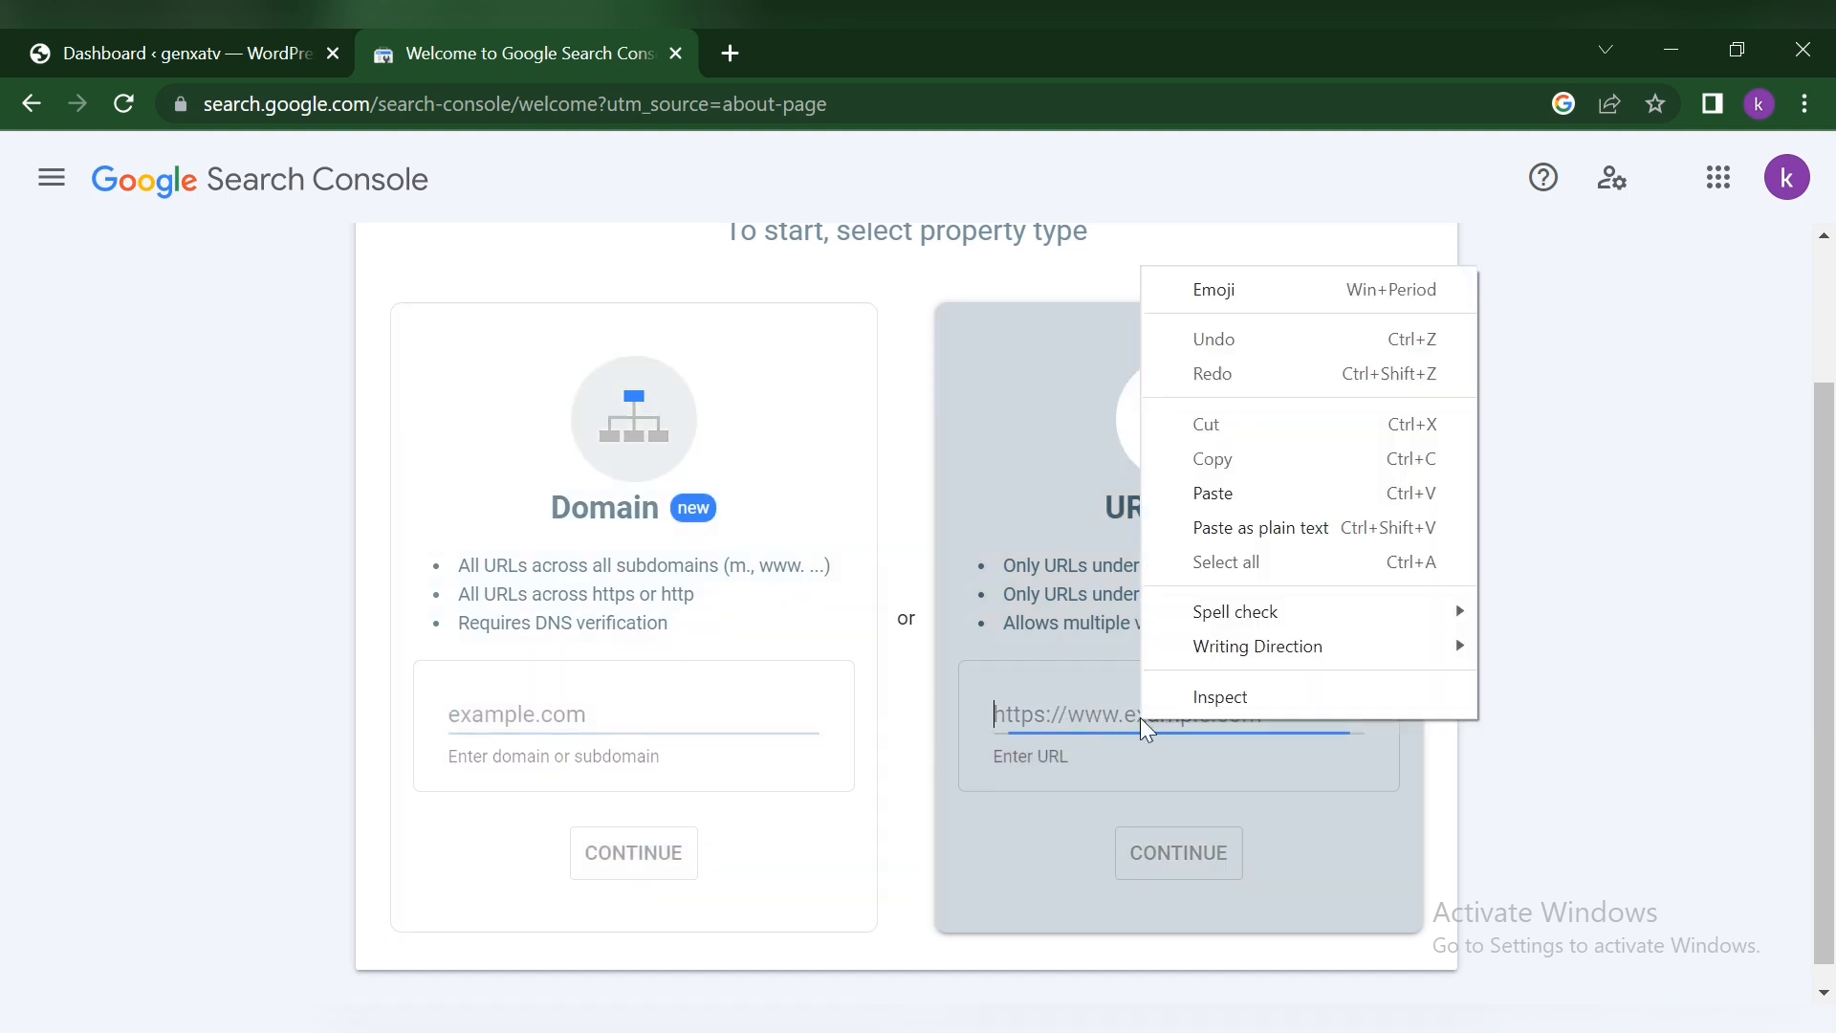
pyautogui.click(1224, 491)
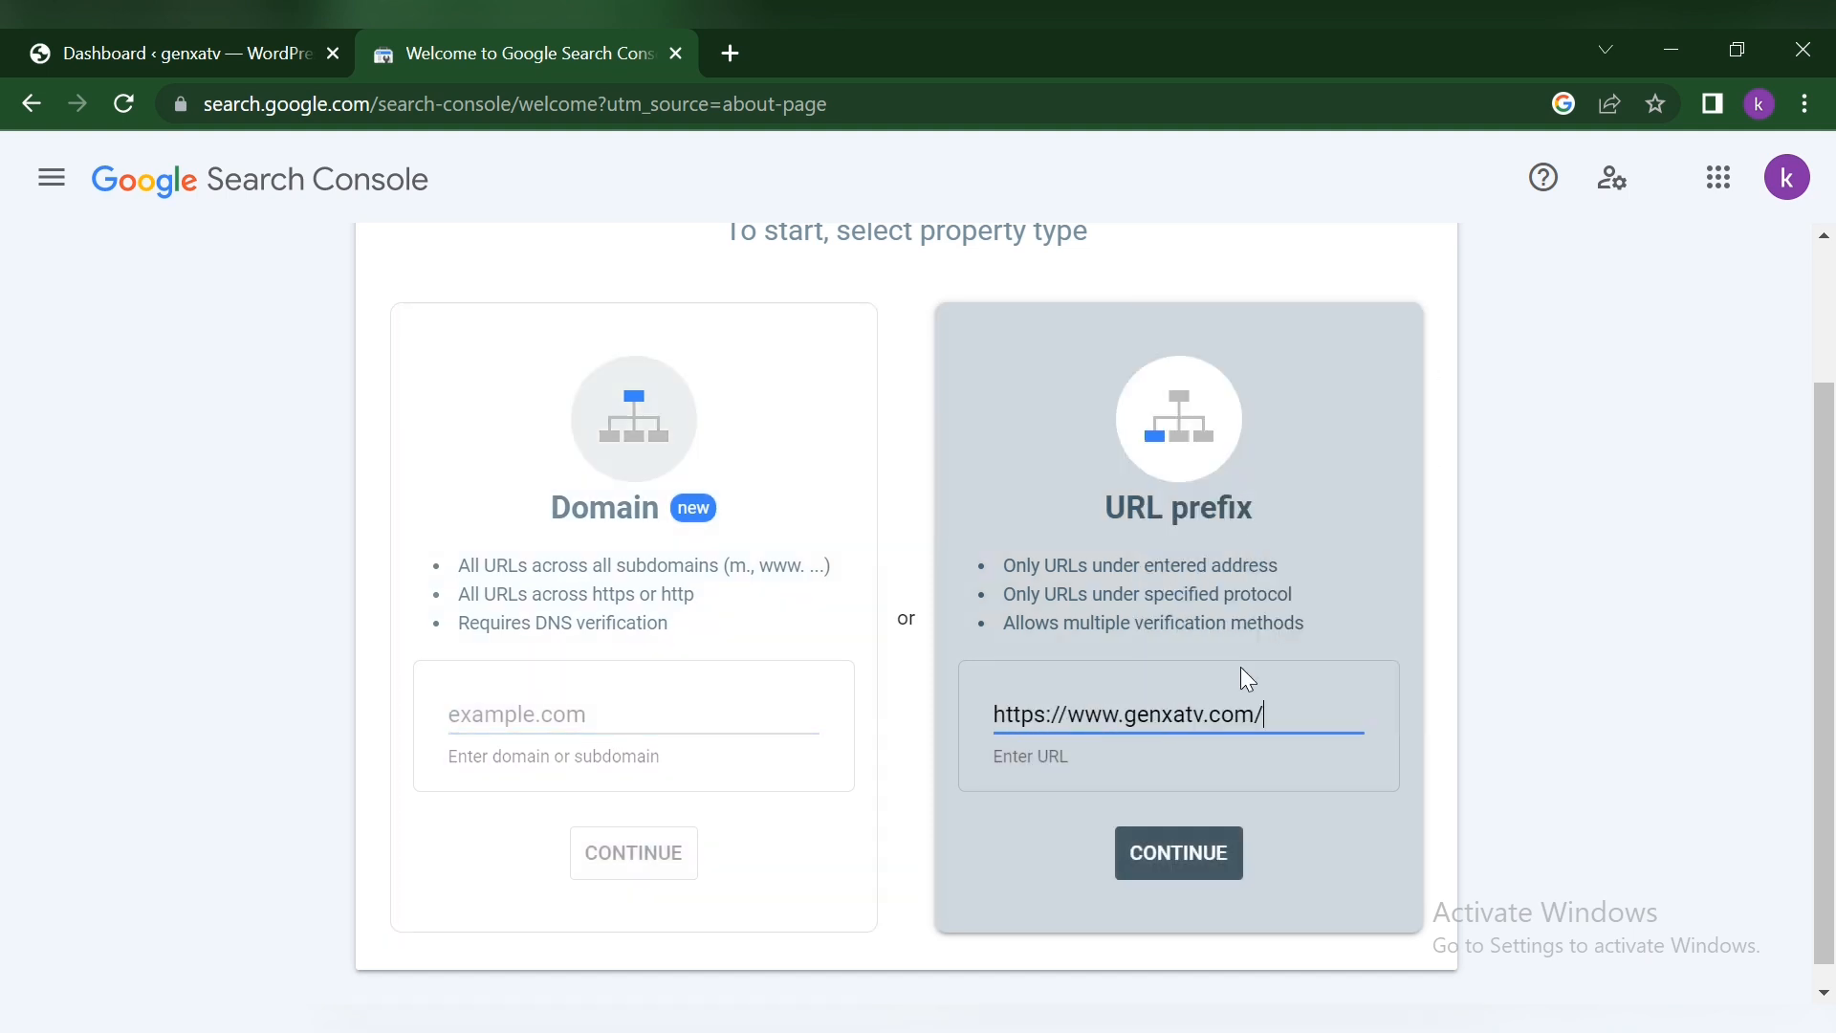
pyautogui.click(1183, 854)
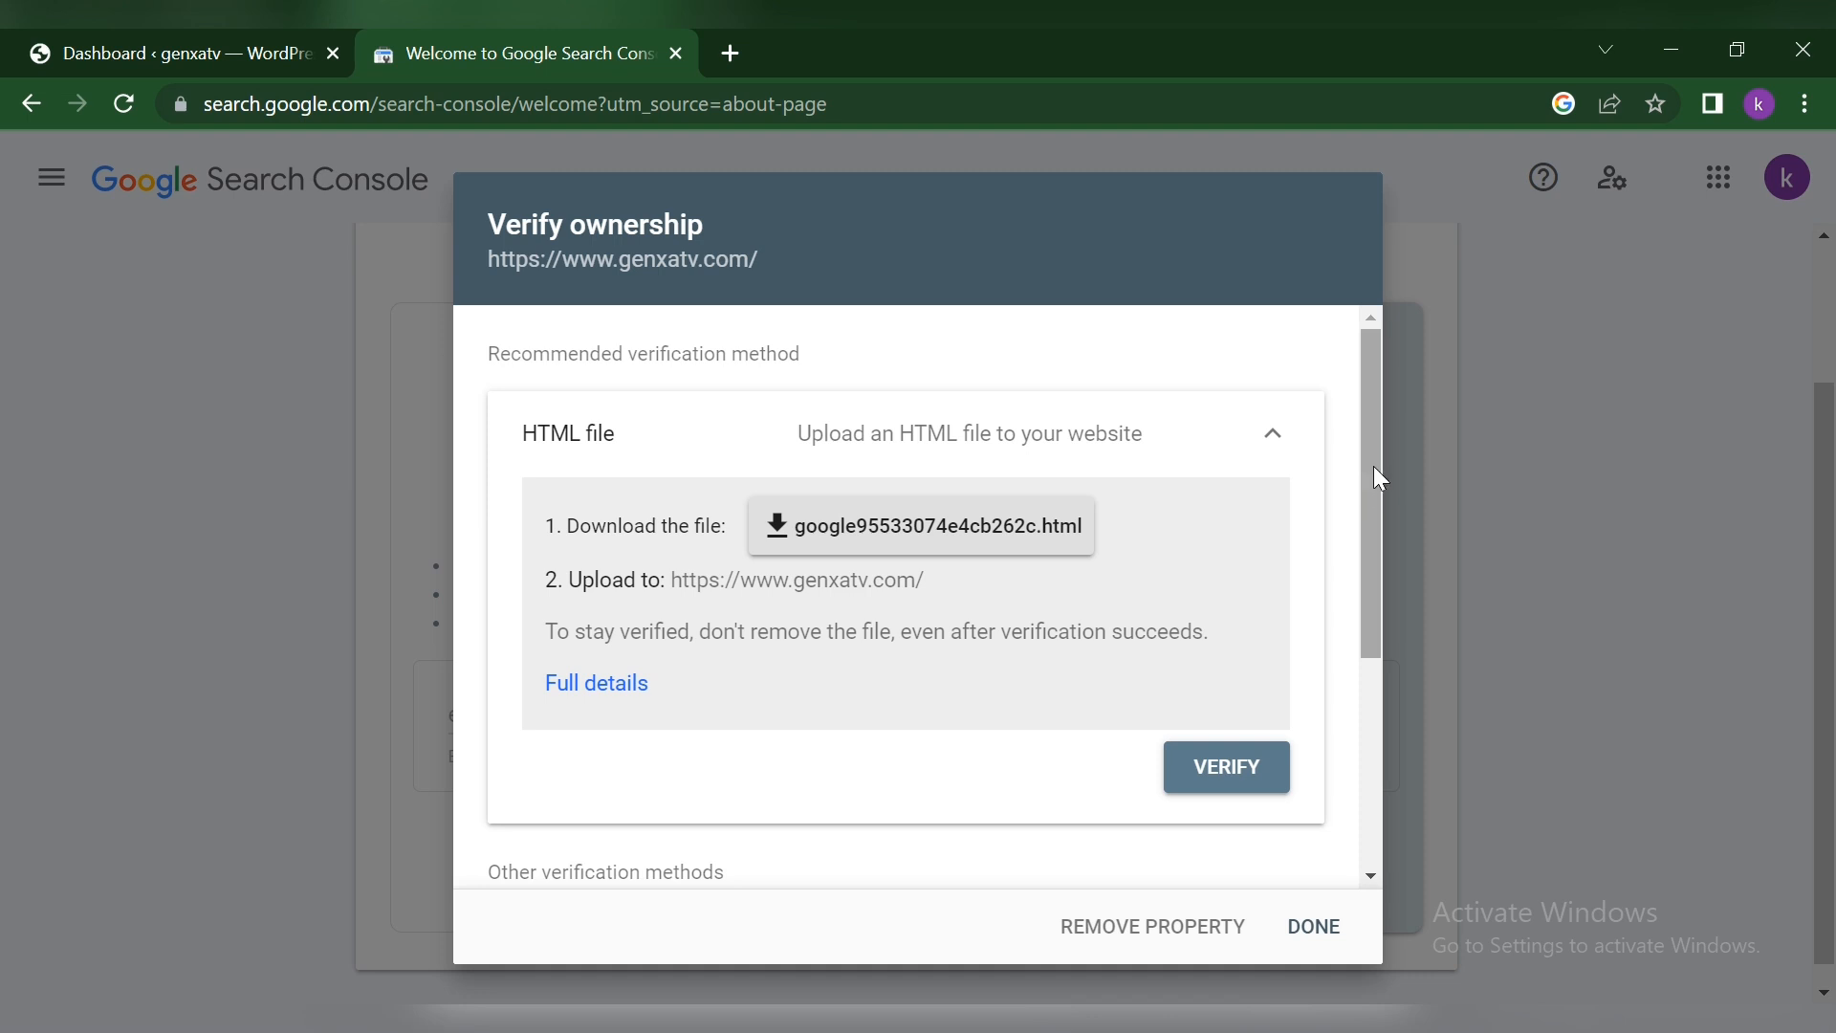
# Expand the HTML tag verification method instead of the HTML file method and copy its meta tag
pyautogui.moveTo(1373, 467); pyautogui.dragTo(1374, 695)
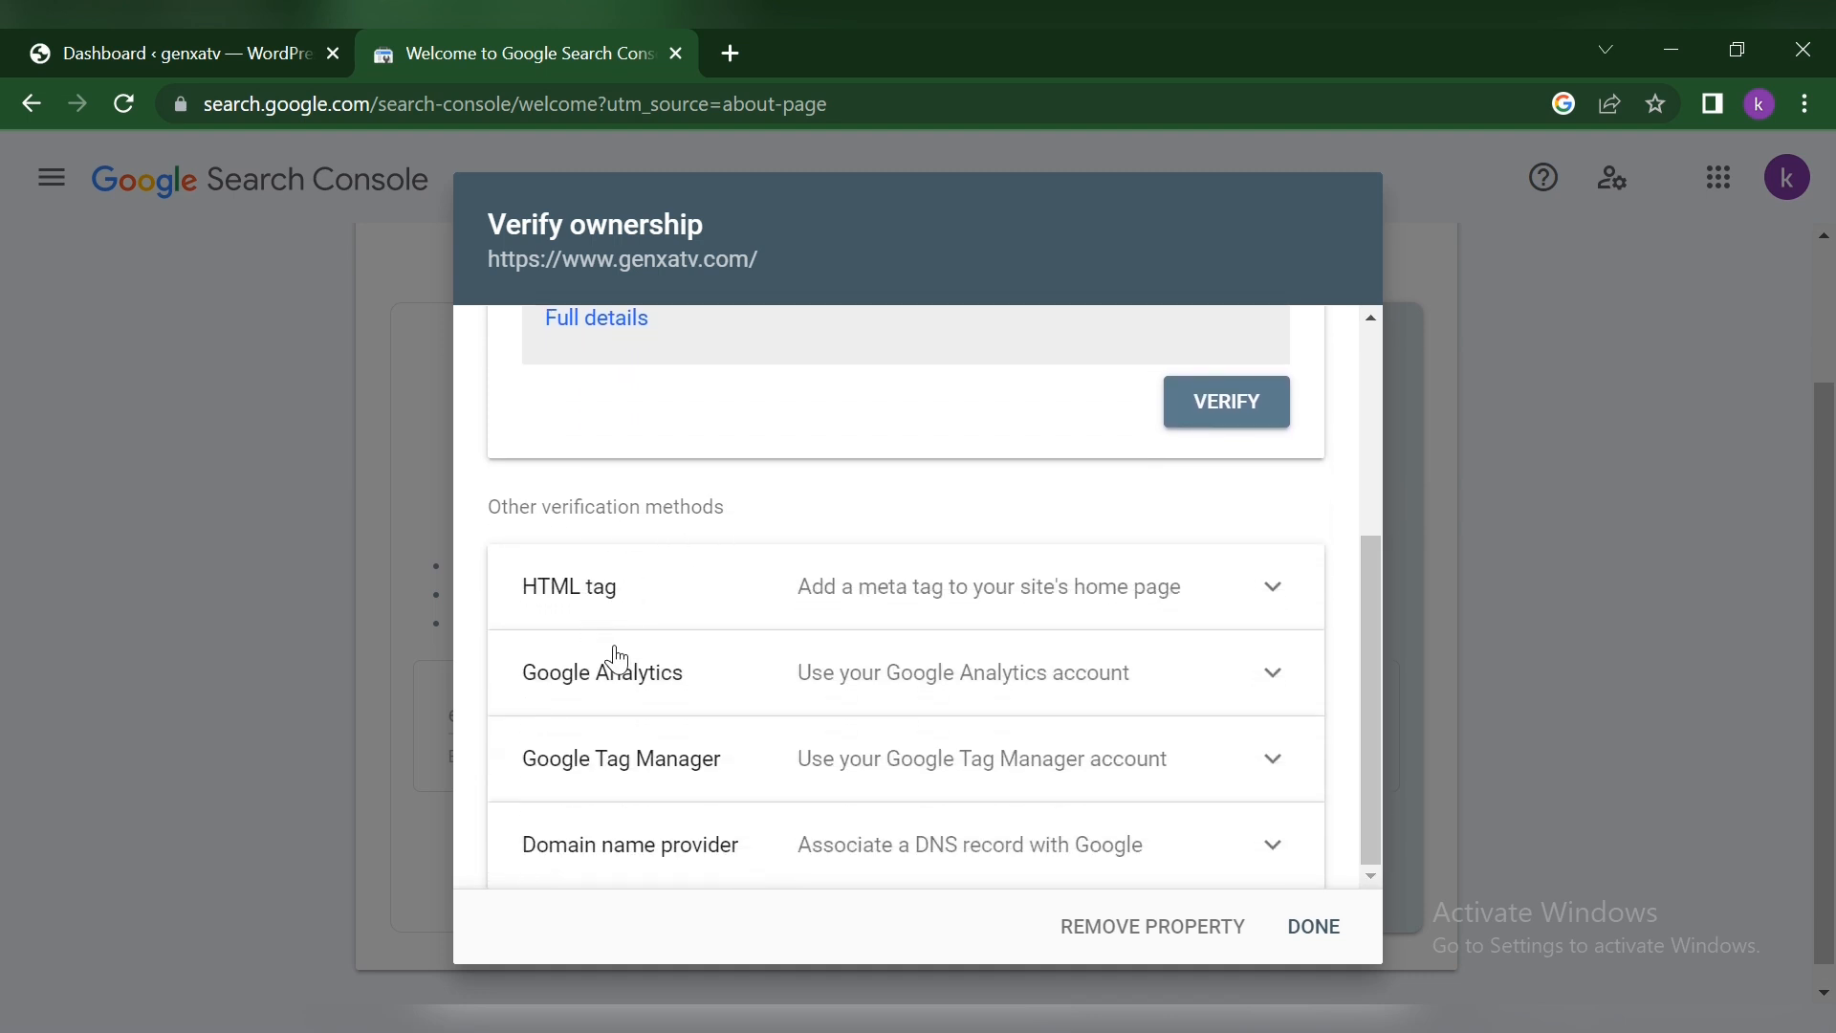
pyautogui.scroll(4, 1380, 479)
pyautogui.click(1273, 428)
pyautogui.scroll(-1, 1364, 502)
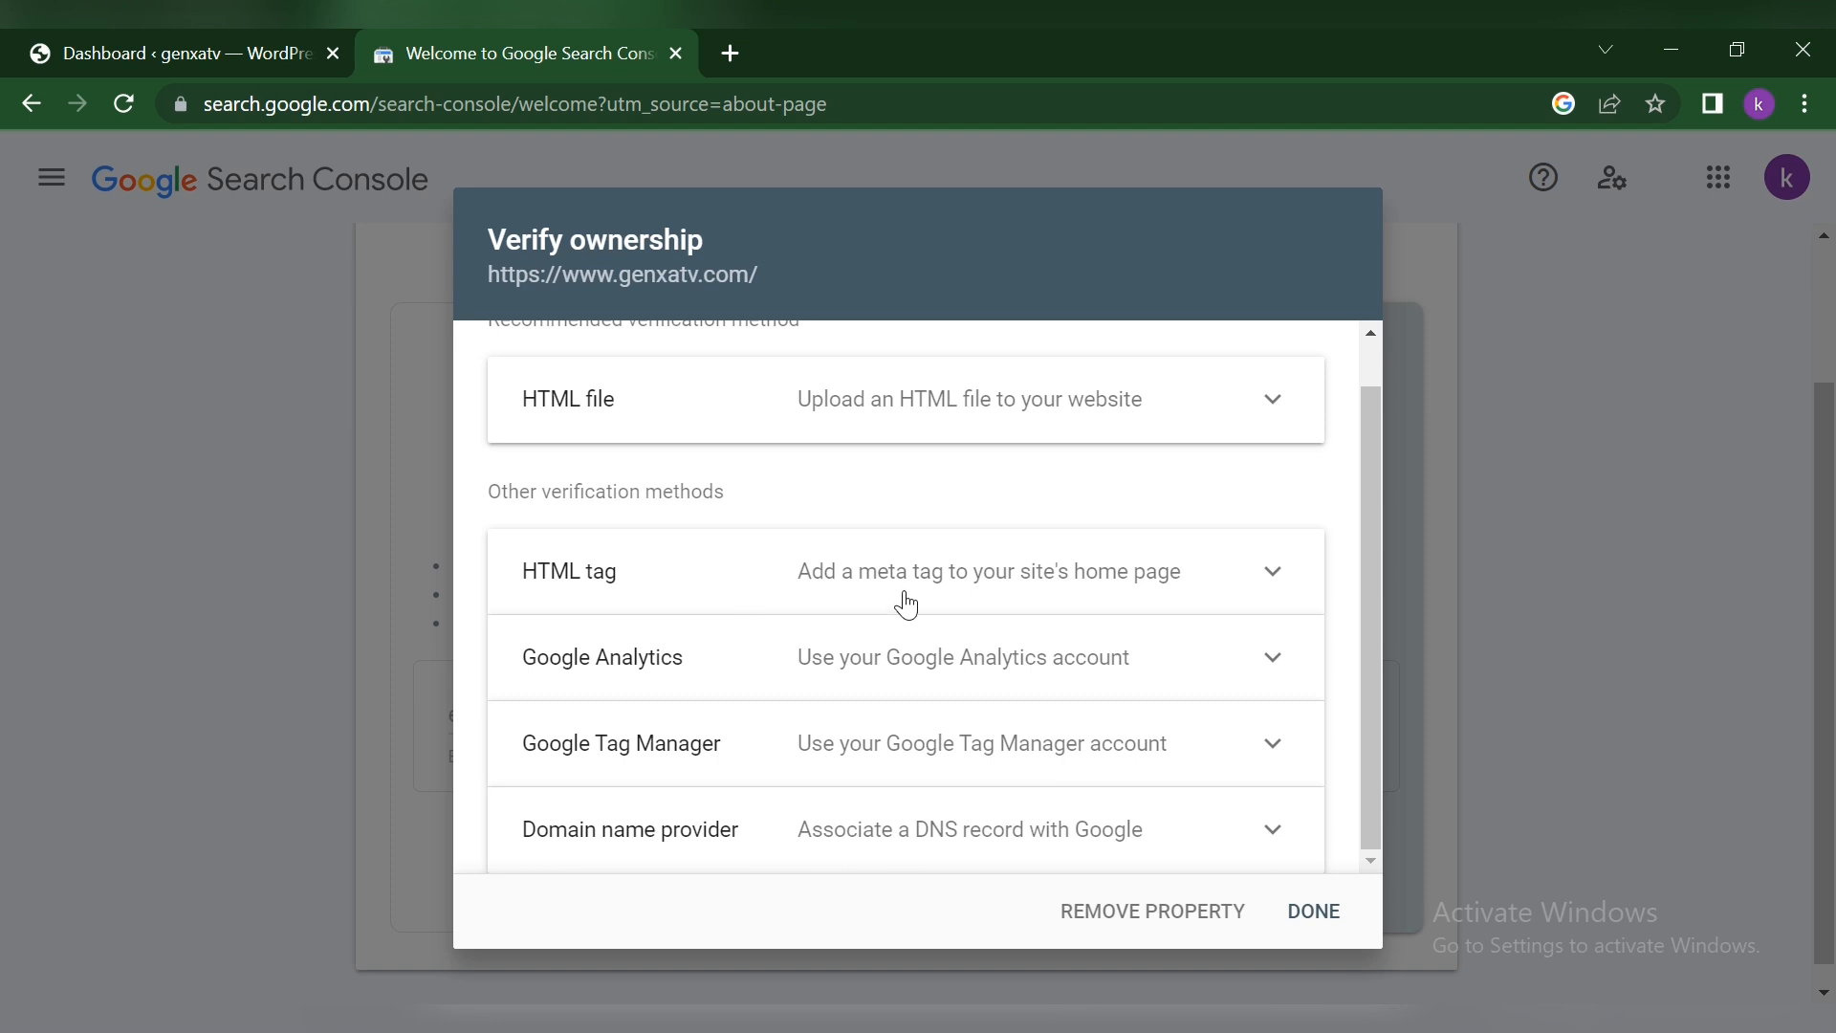
pyautogui.click(1185, 585)
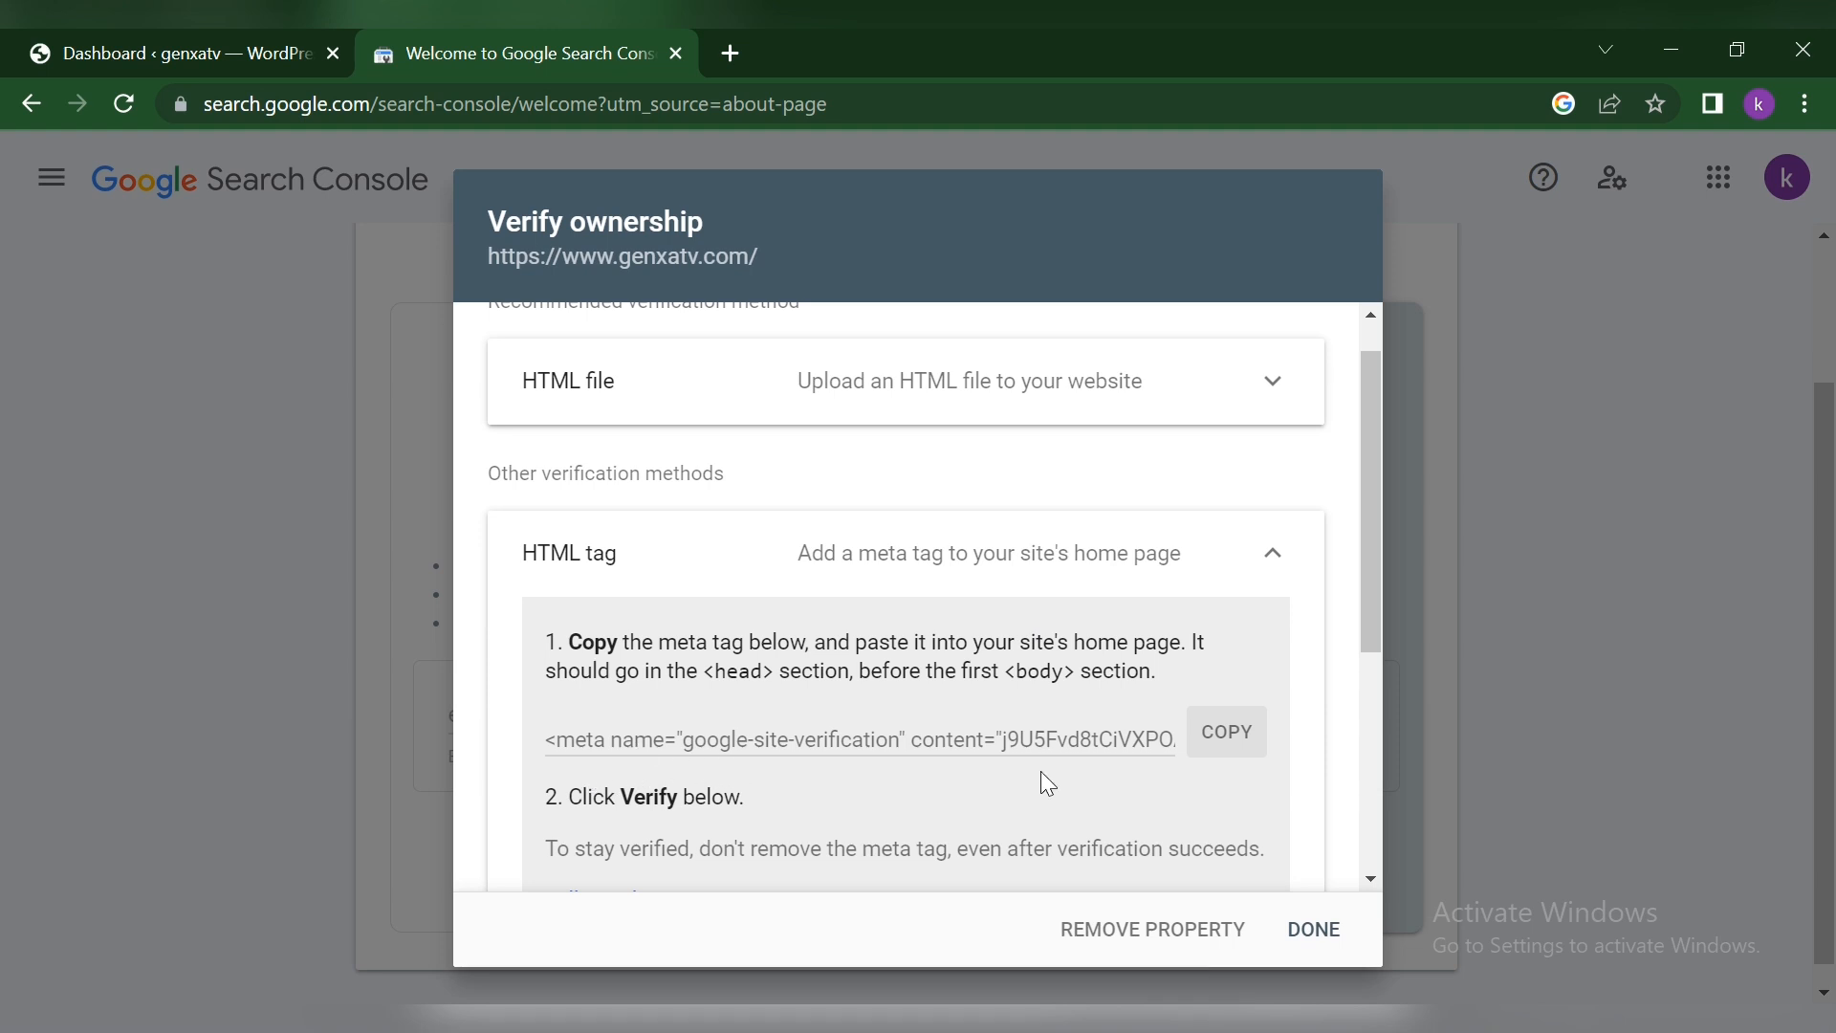
pyautogui.click(1238, 734)
# Switch to the WordPress dashboard, open the installed plugins and look through the list
pyautogui.click(248, 38)
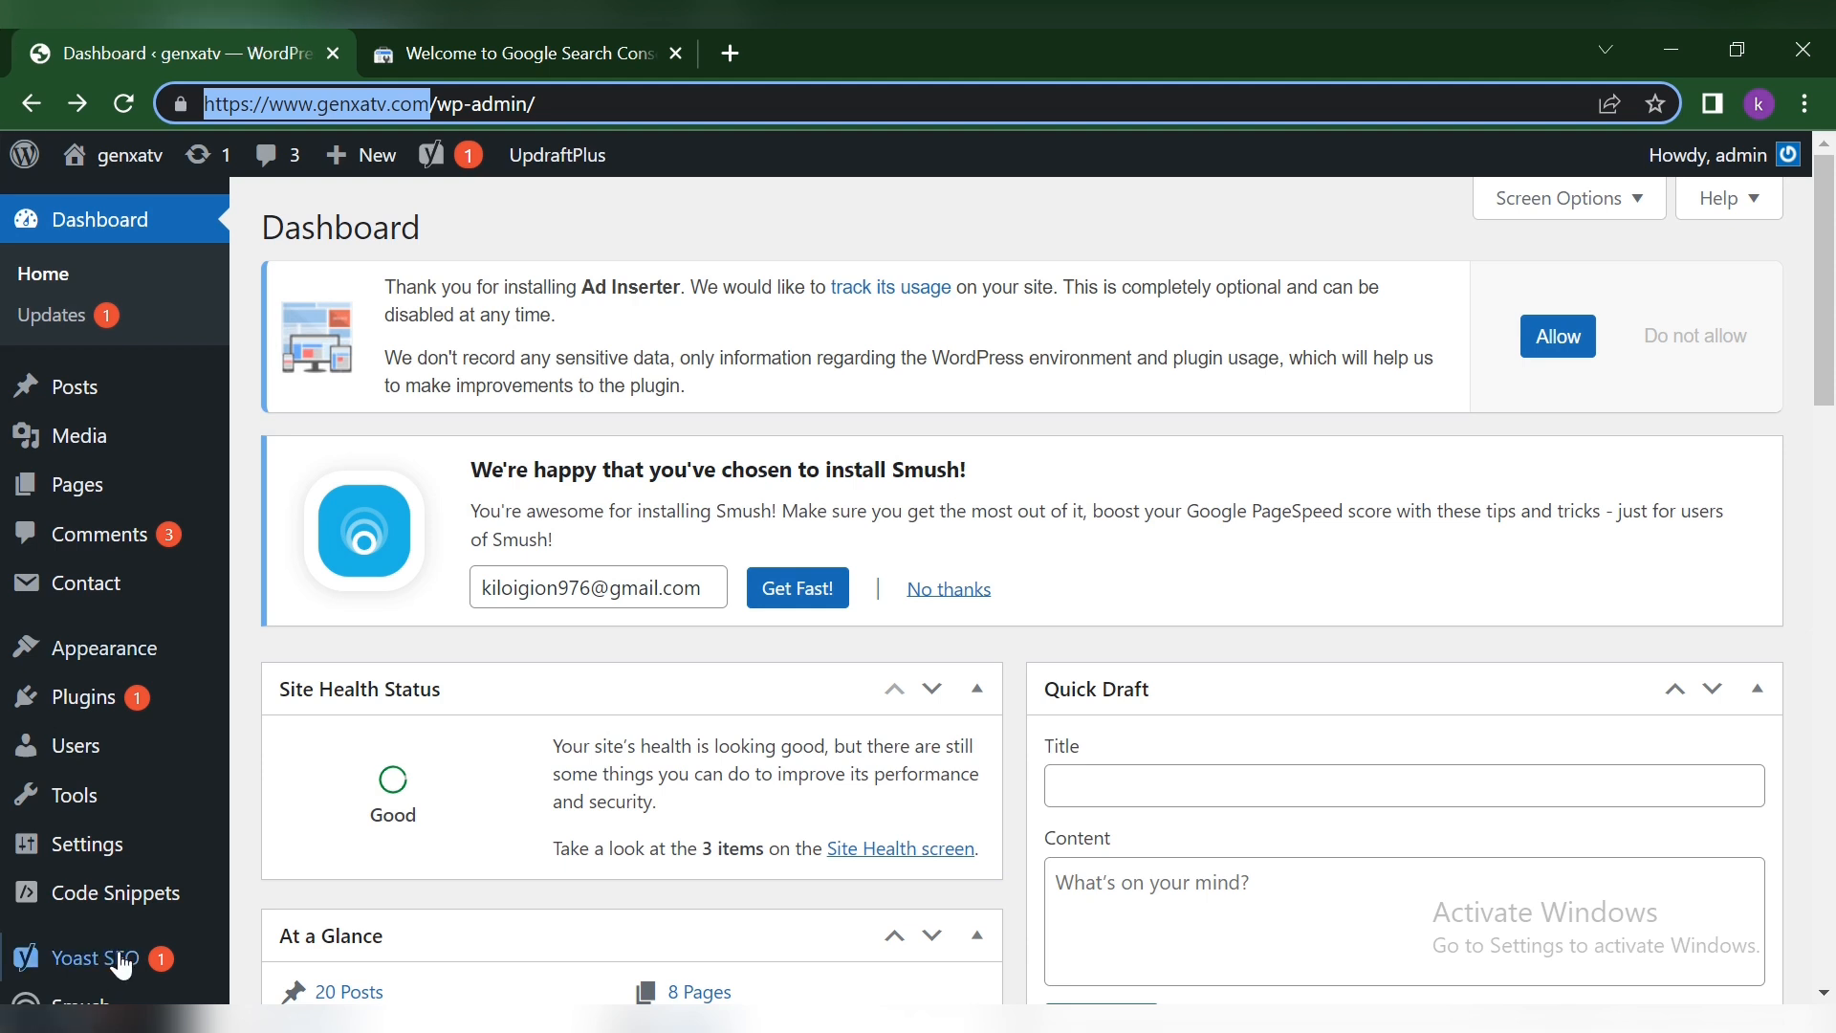
pyautogui.click(77, 701)
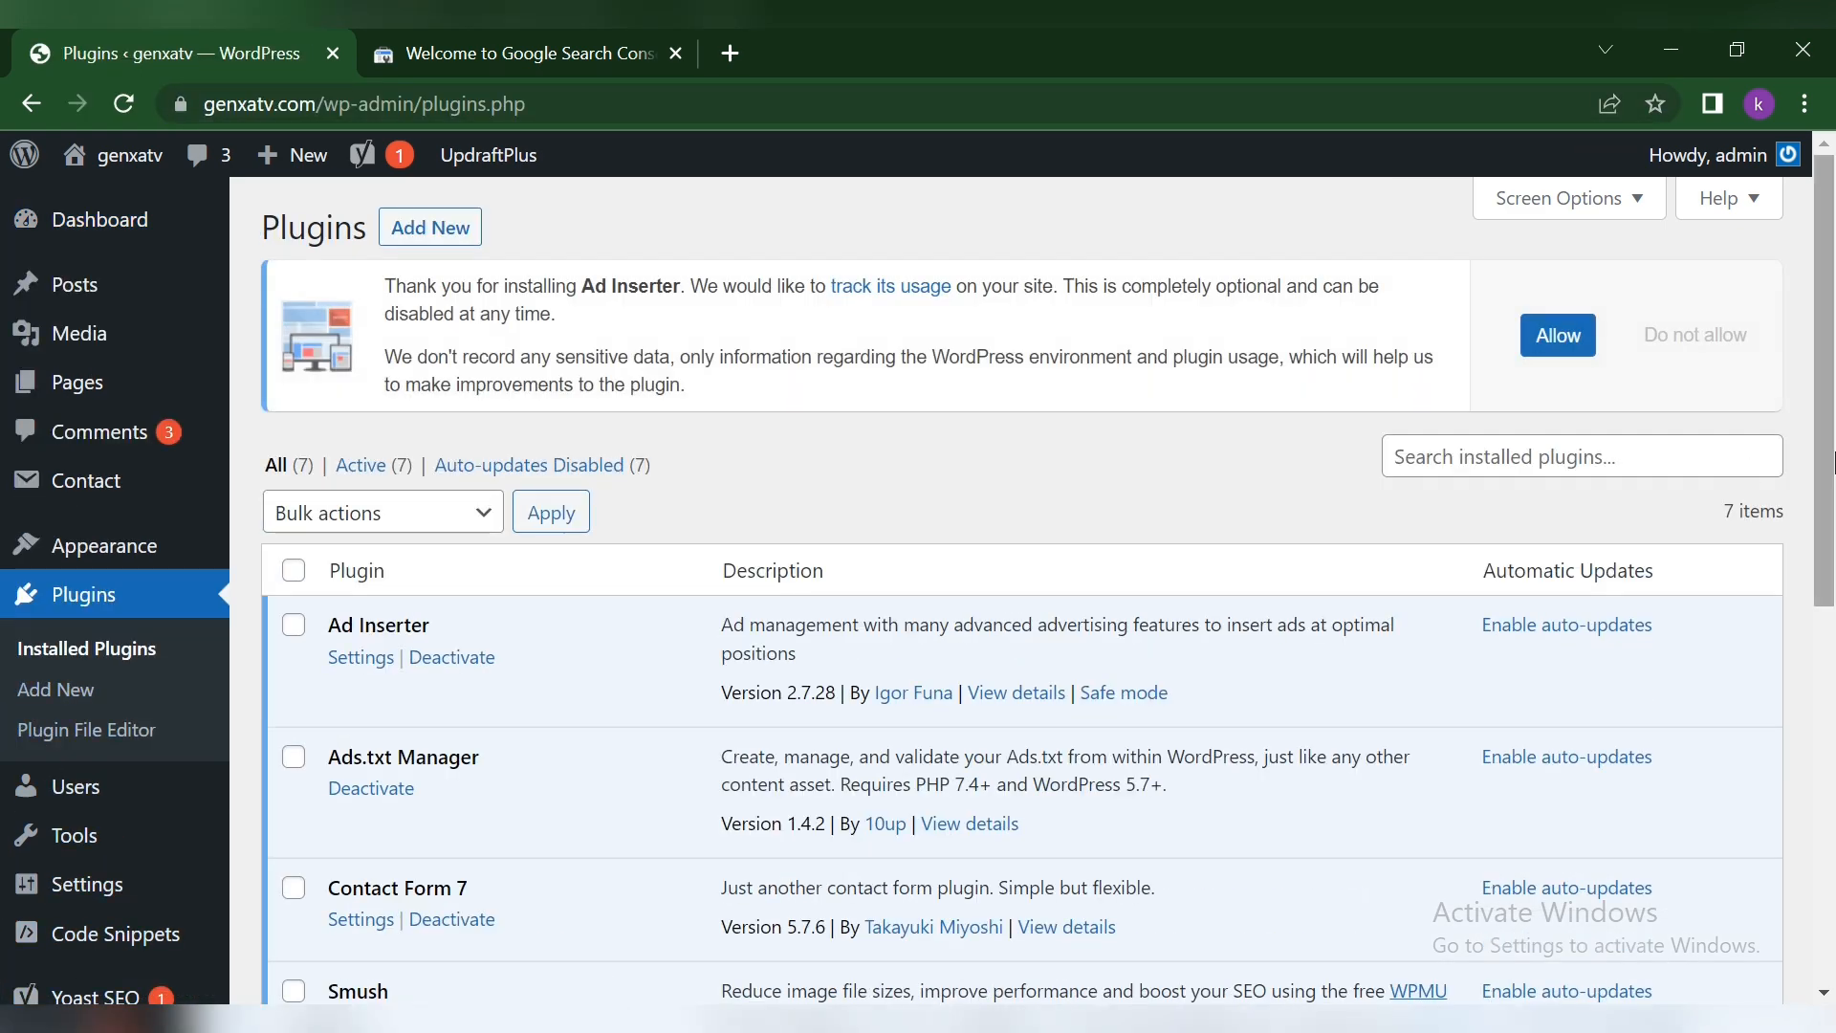
pyautogui.scroll(-5, 1403, 733)
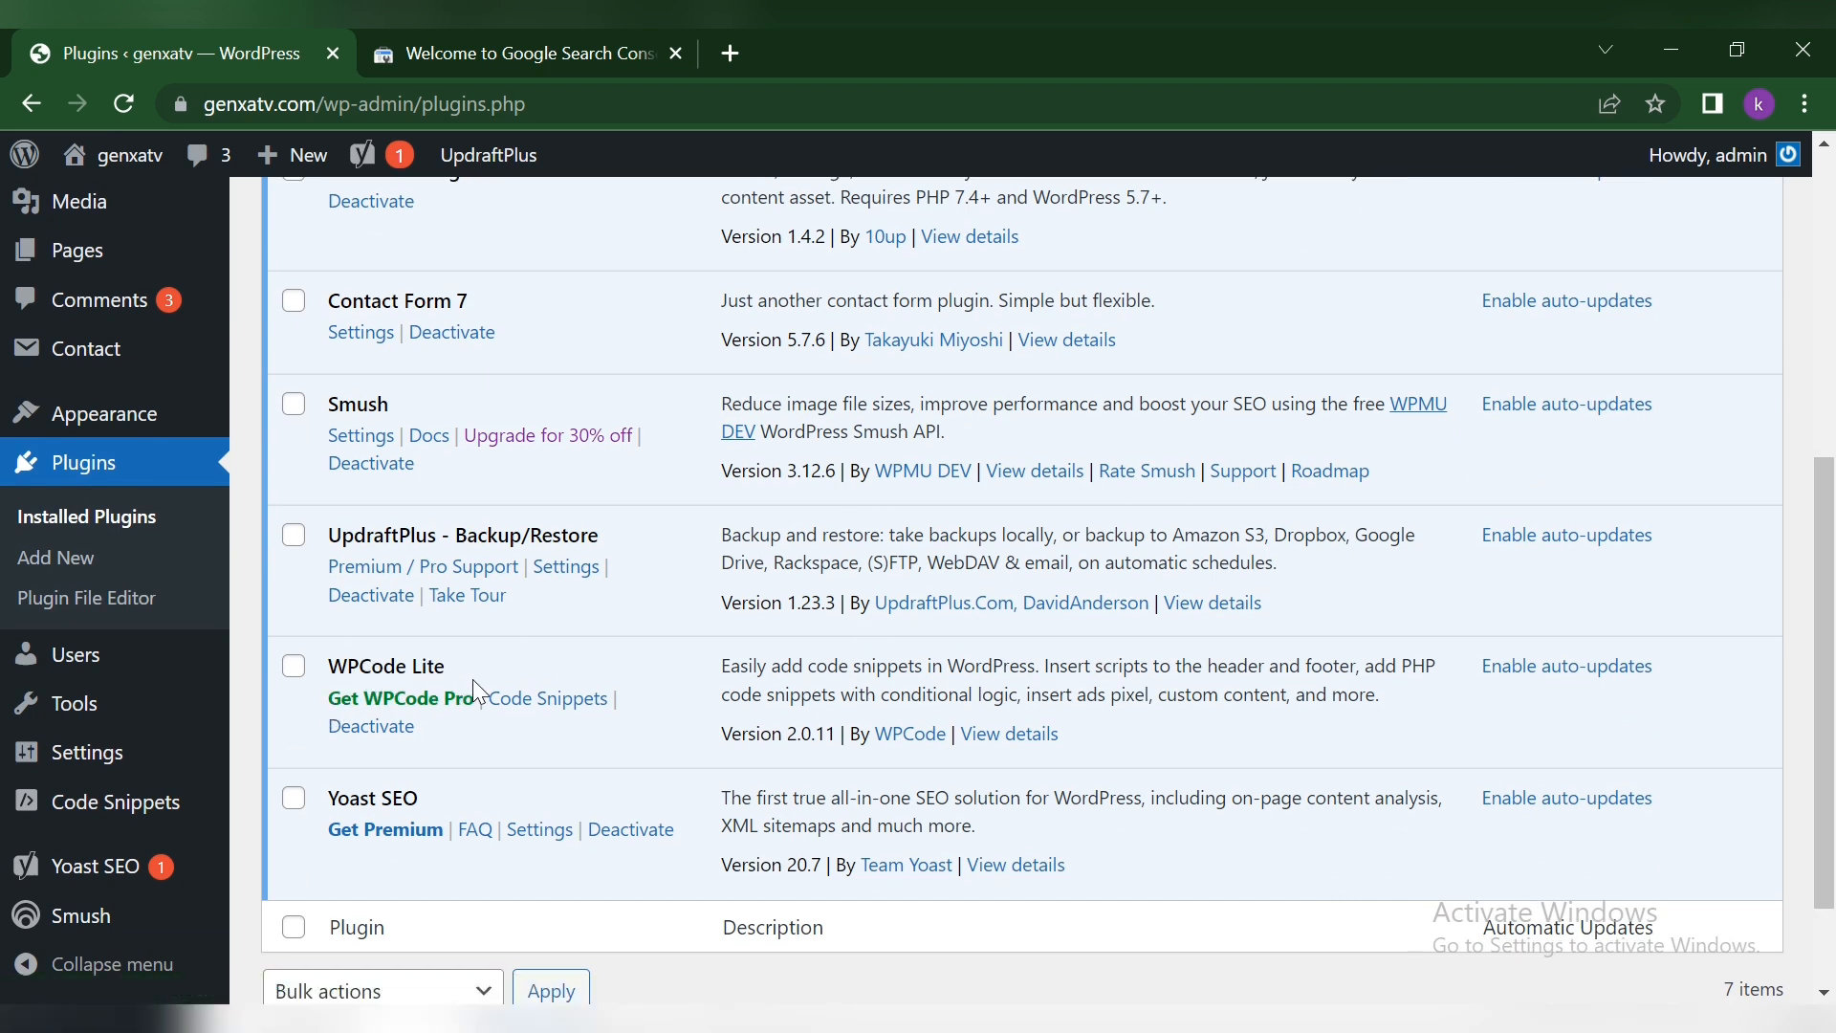
pyautogui.moveTo(1833, 755); pyautogui.dragTo(1831, 416)
# Search the installed plugins for "header and footer"
pyautogui.click(1442, 461)
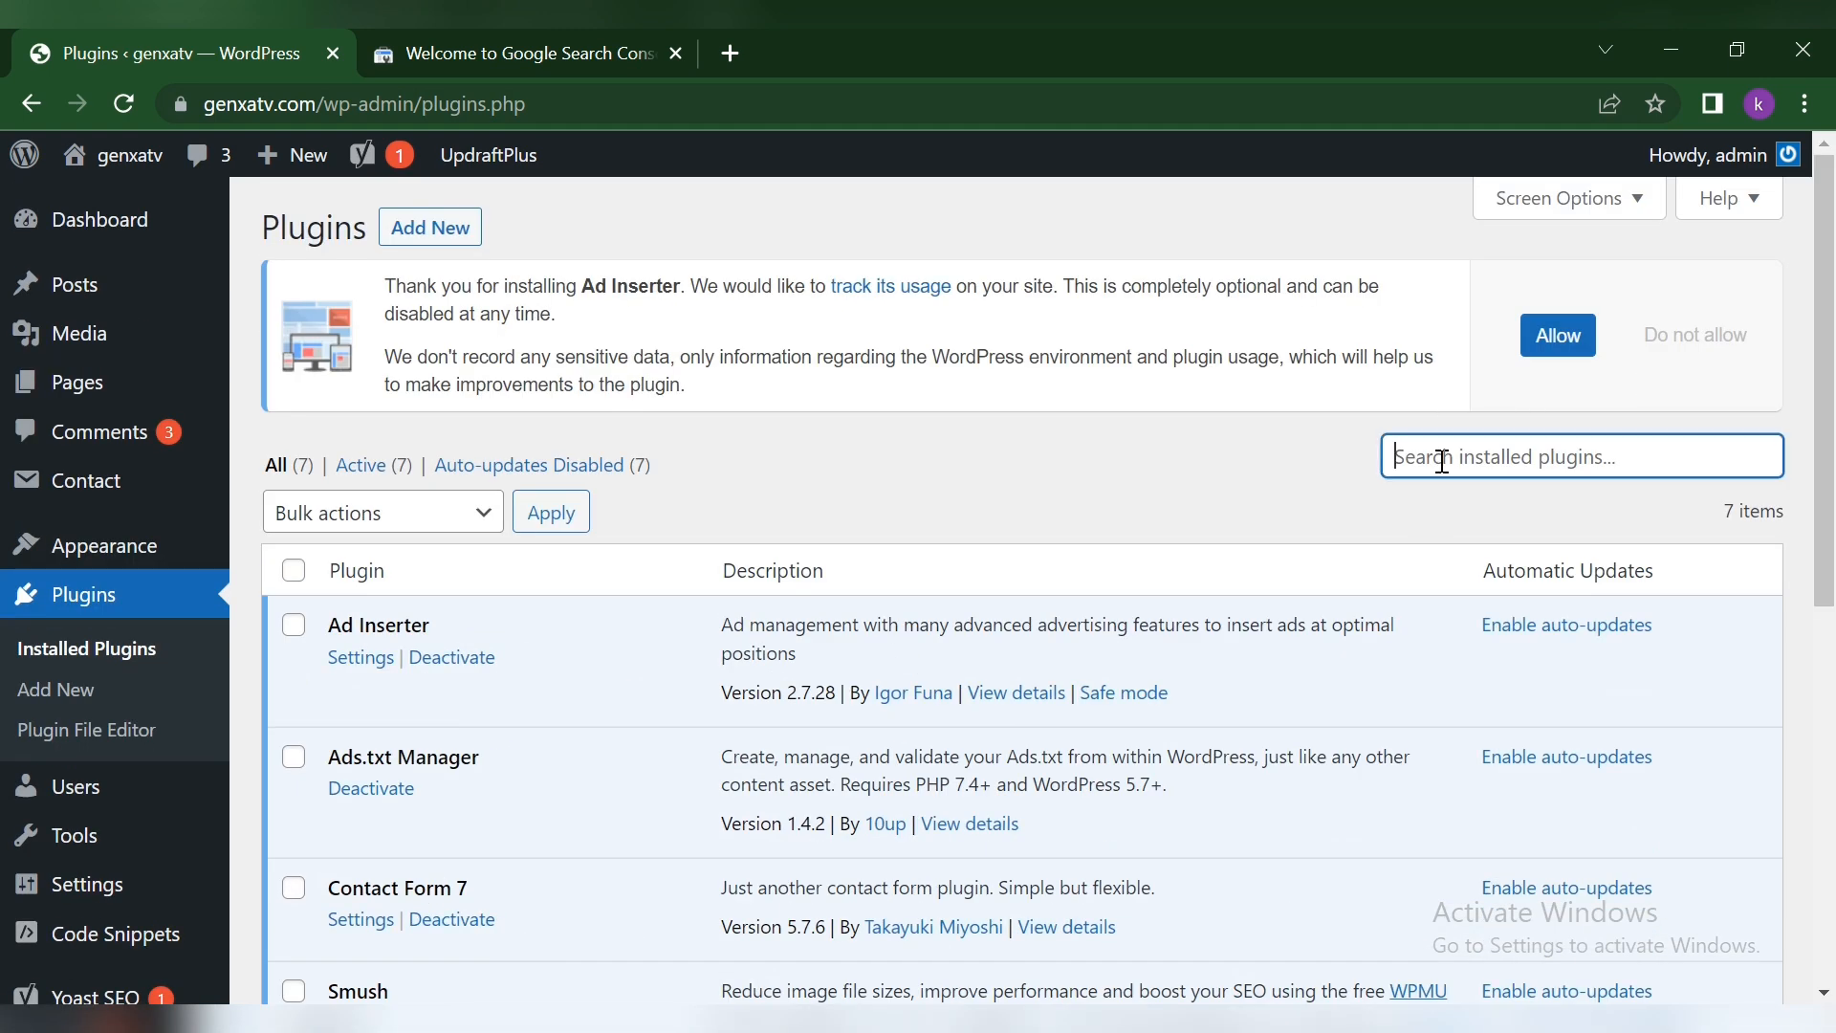
pyautogui.write('insaer')
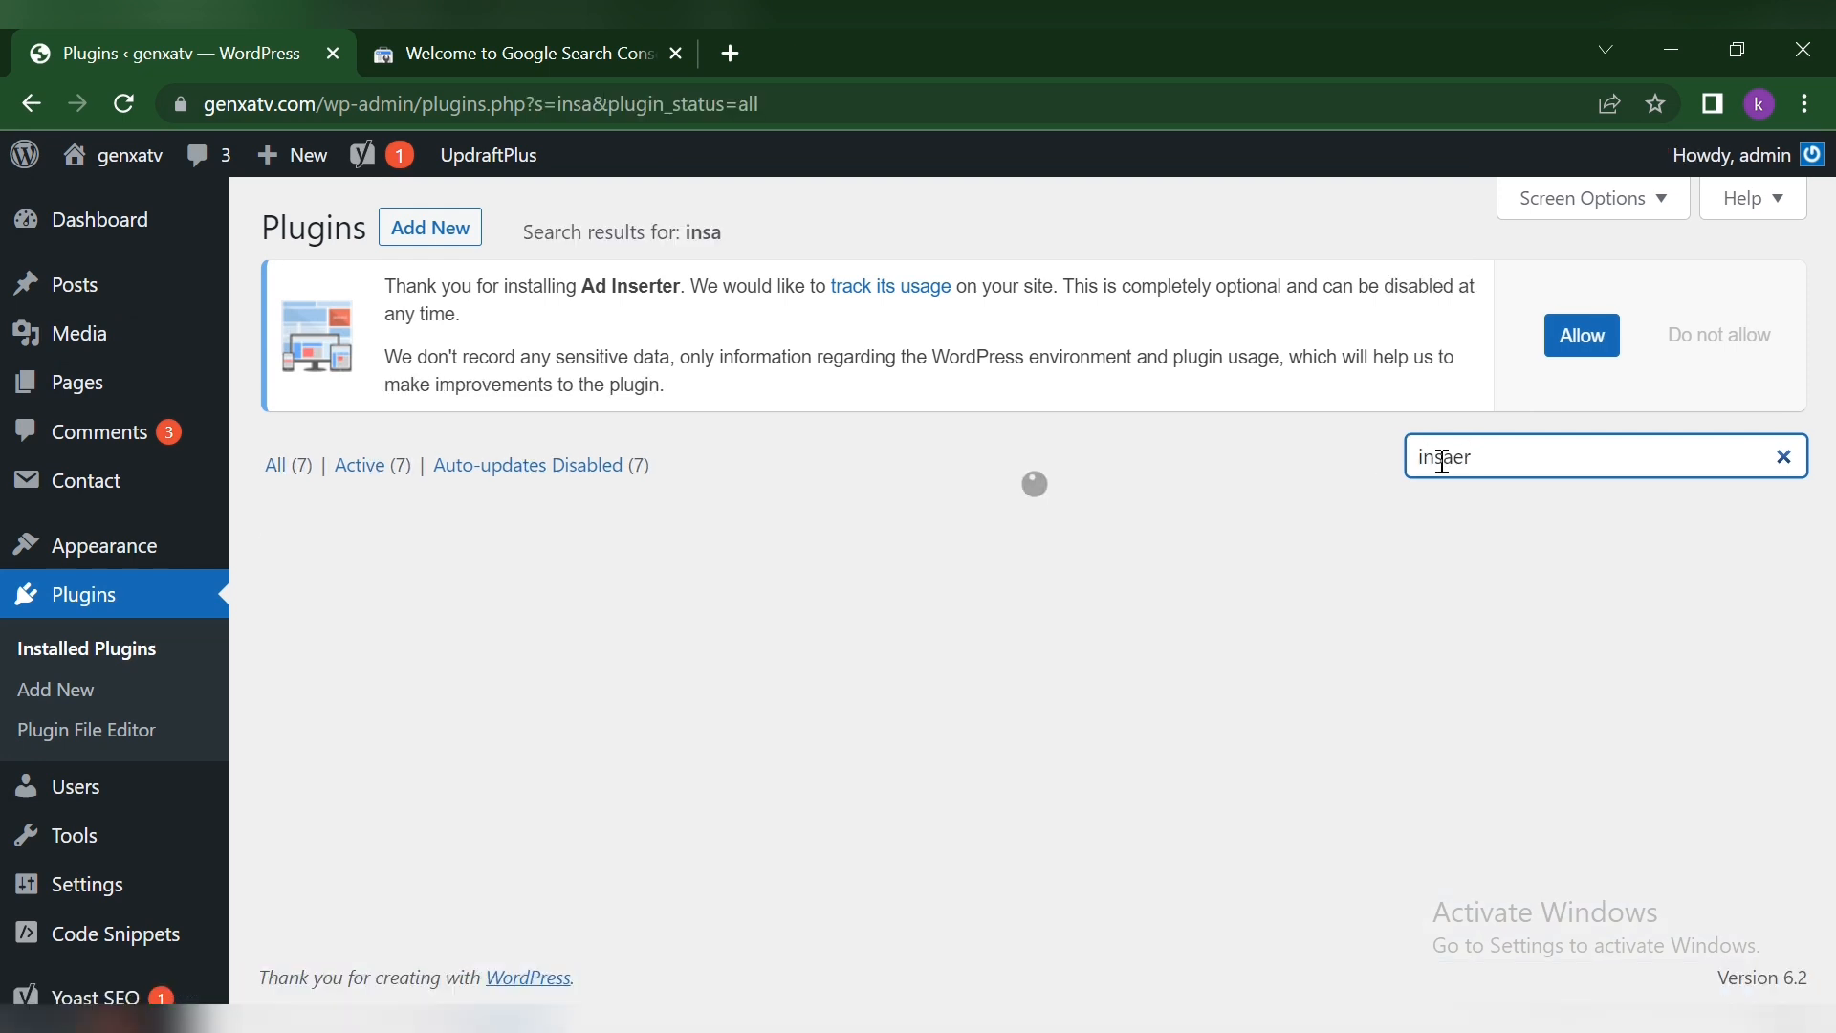
pyautogui.write('t')
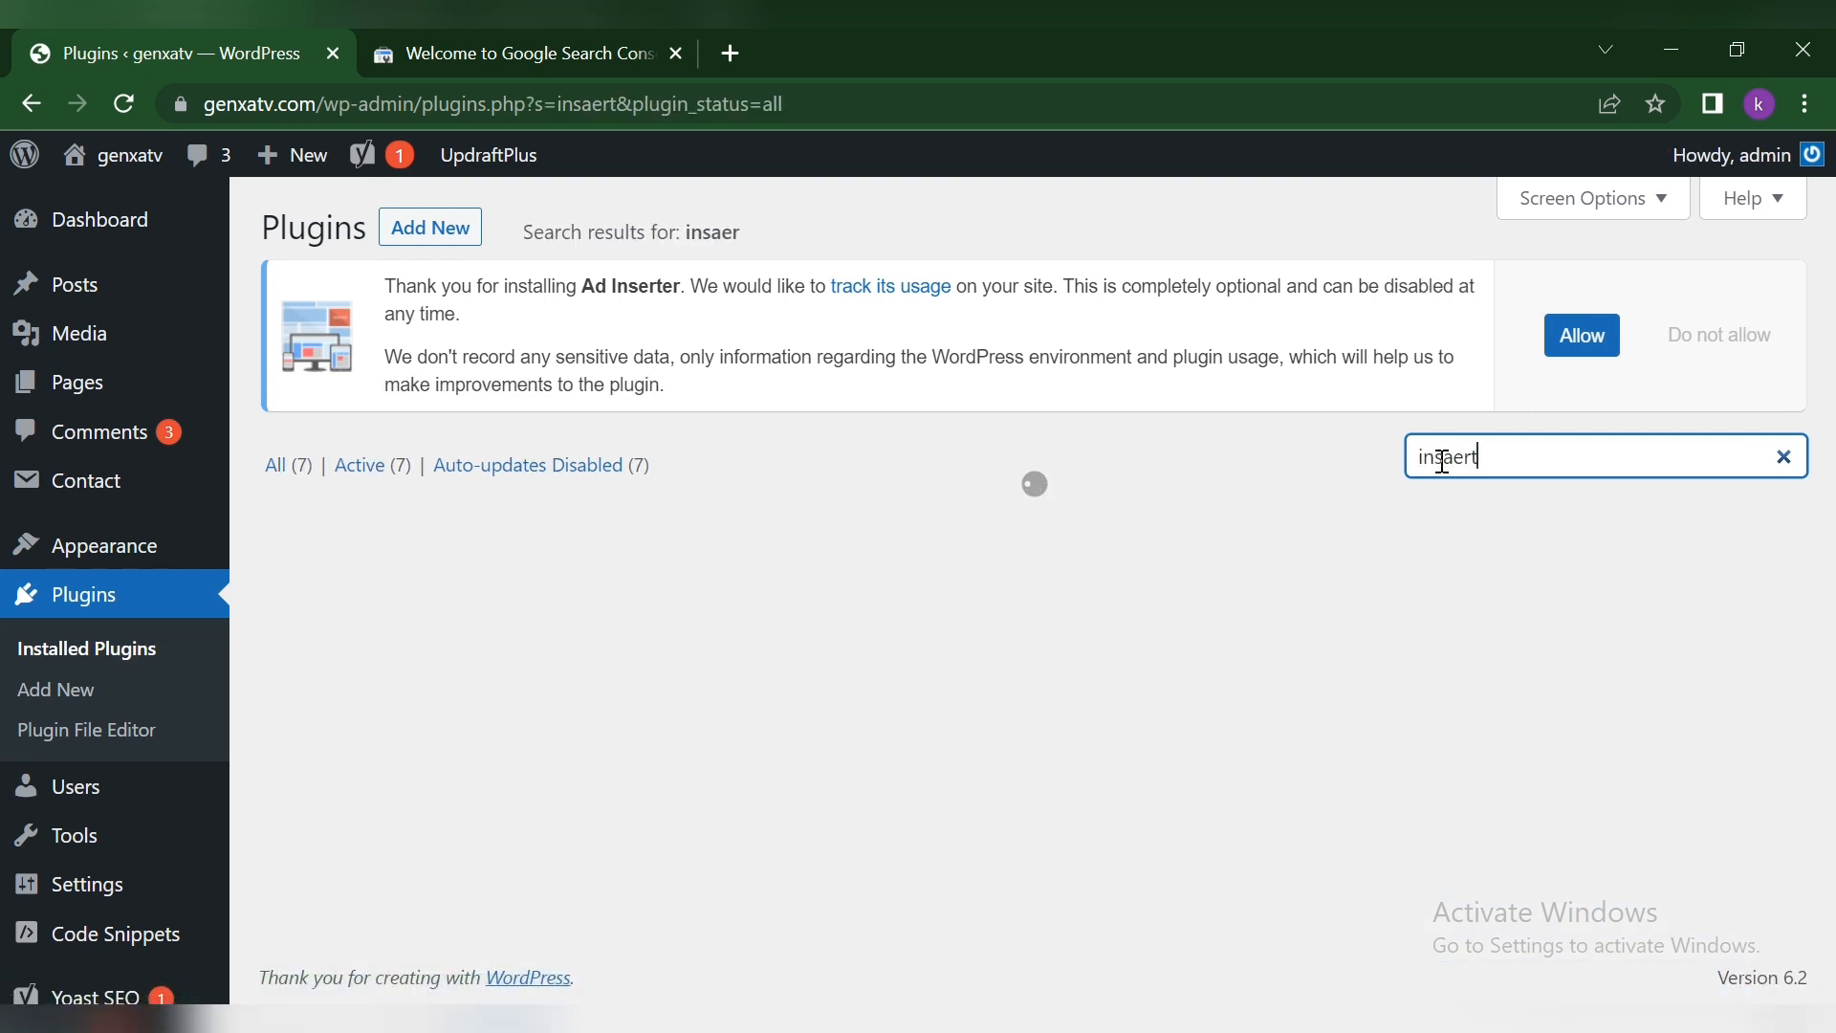
pyautogui.write(' ha')
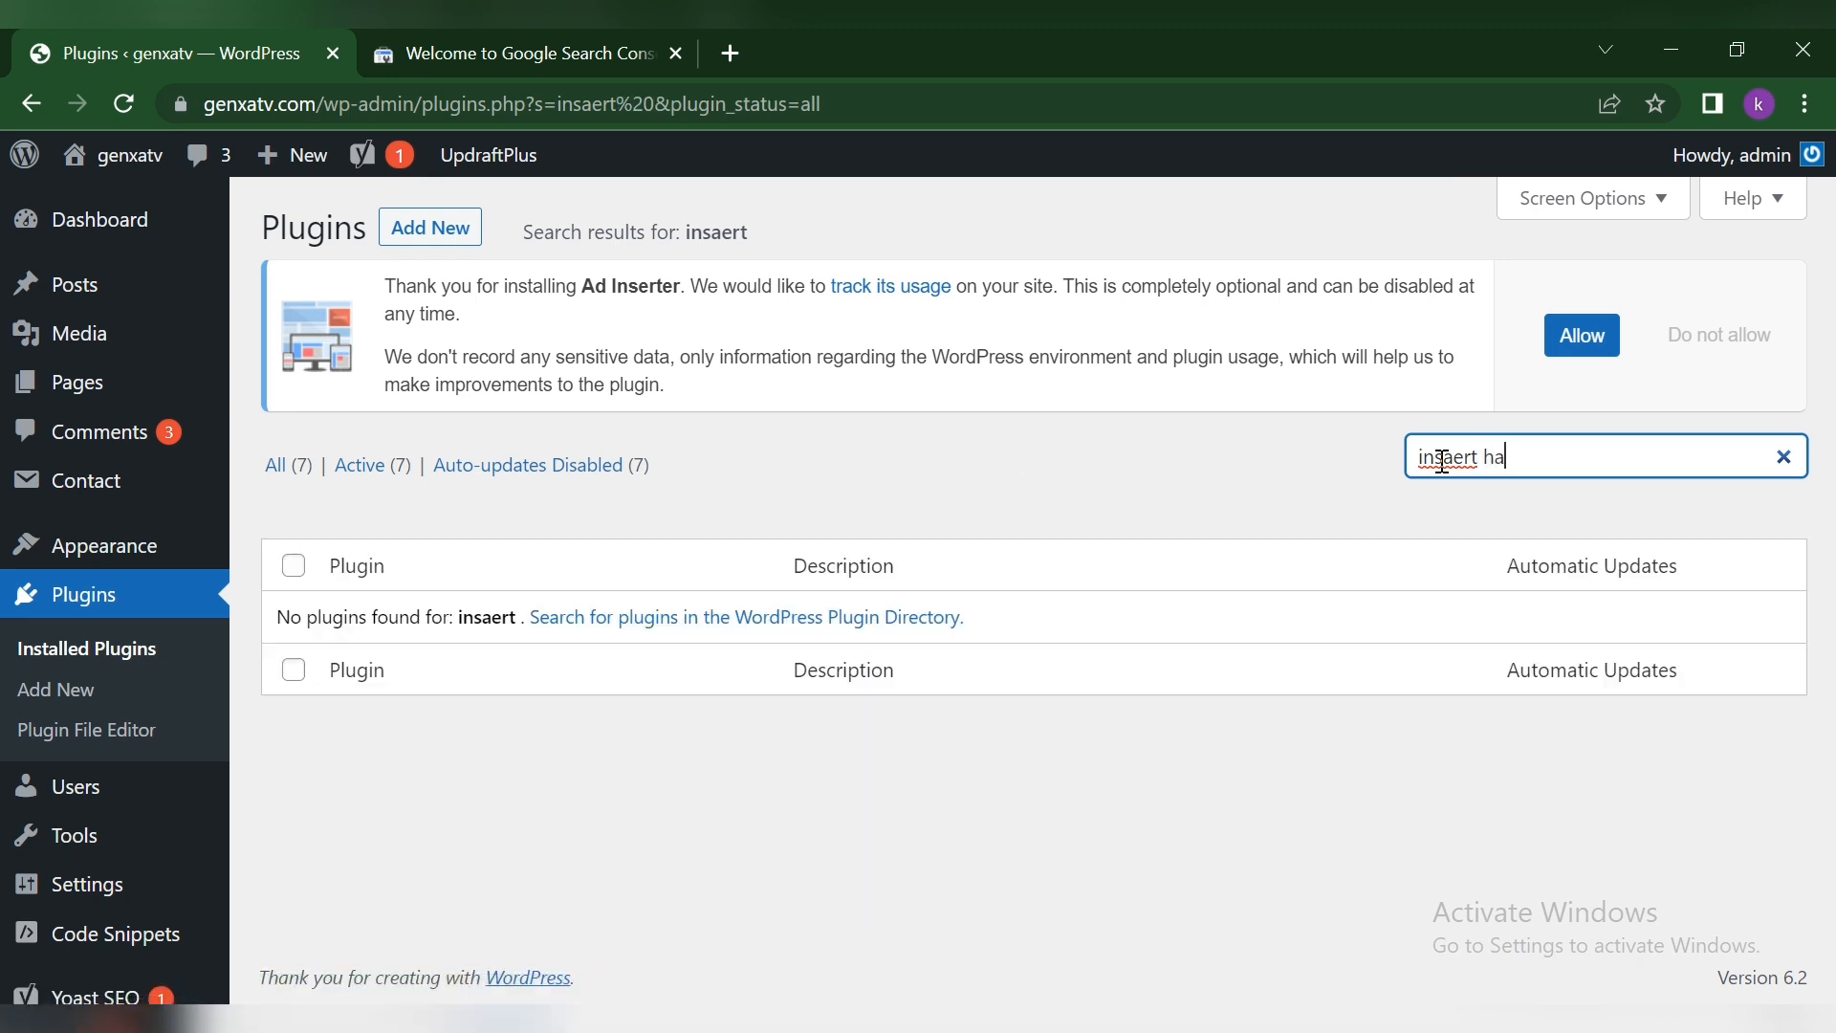
pyautogui.write('der and fo')
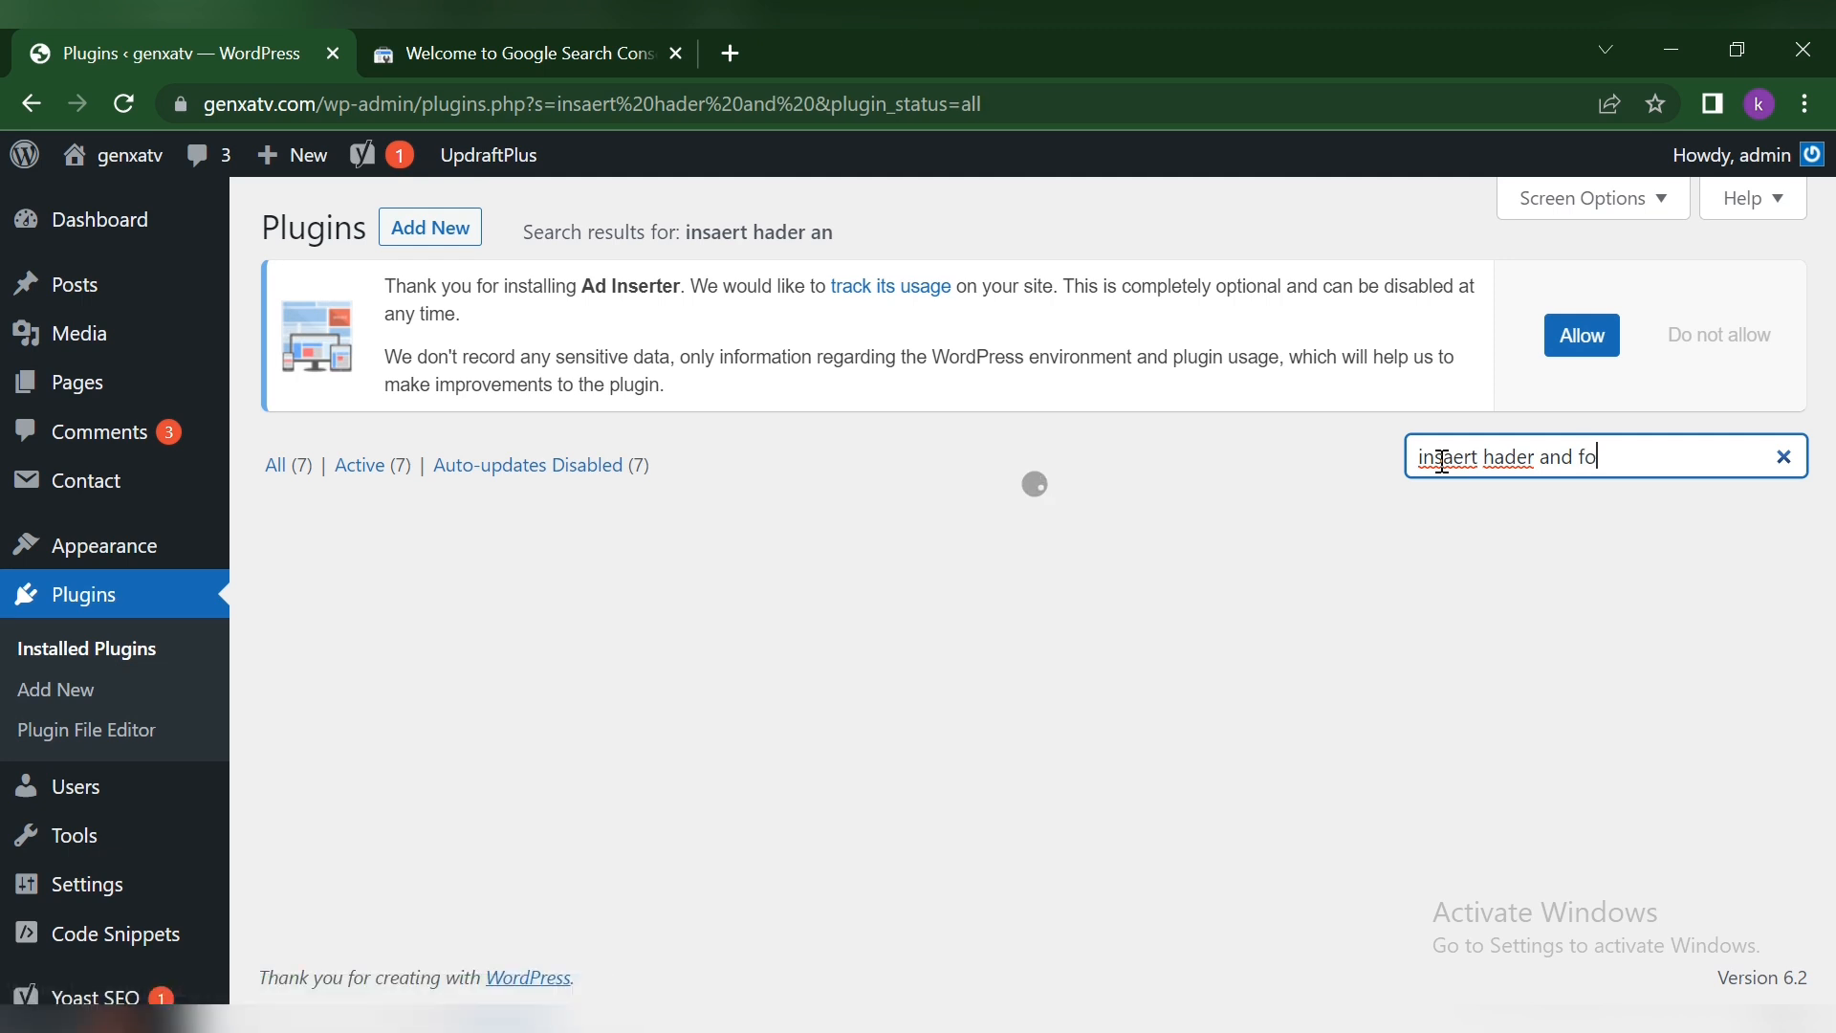
pyautogui.write('oter')
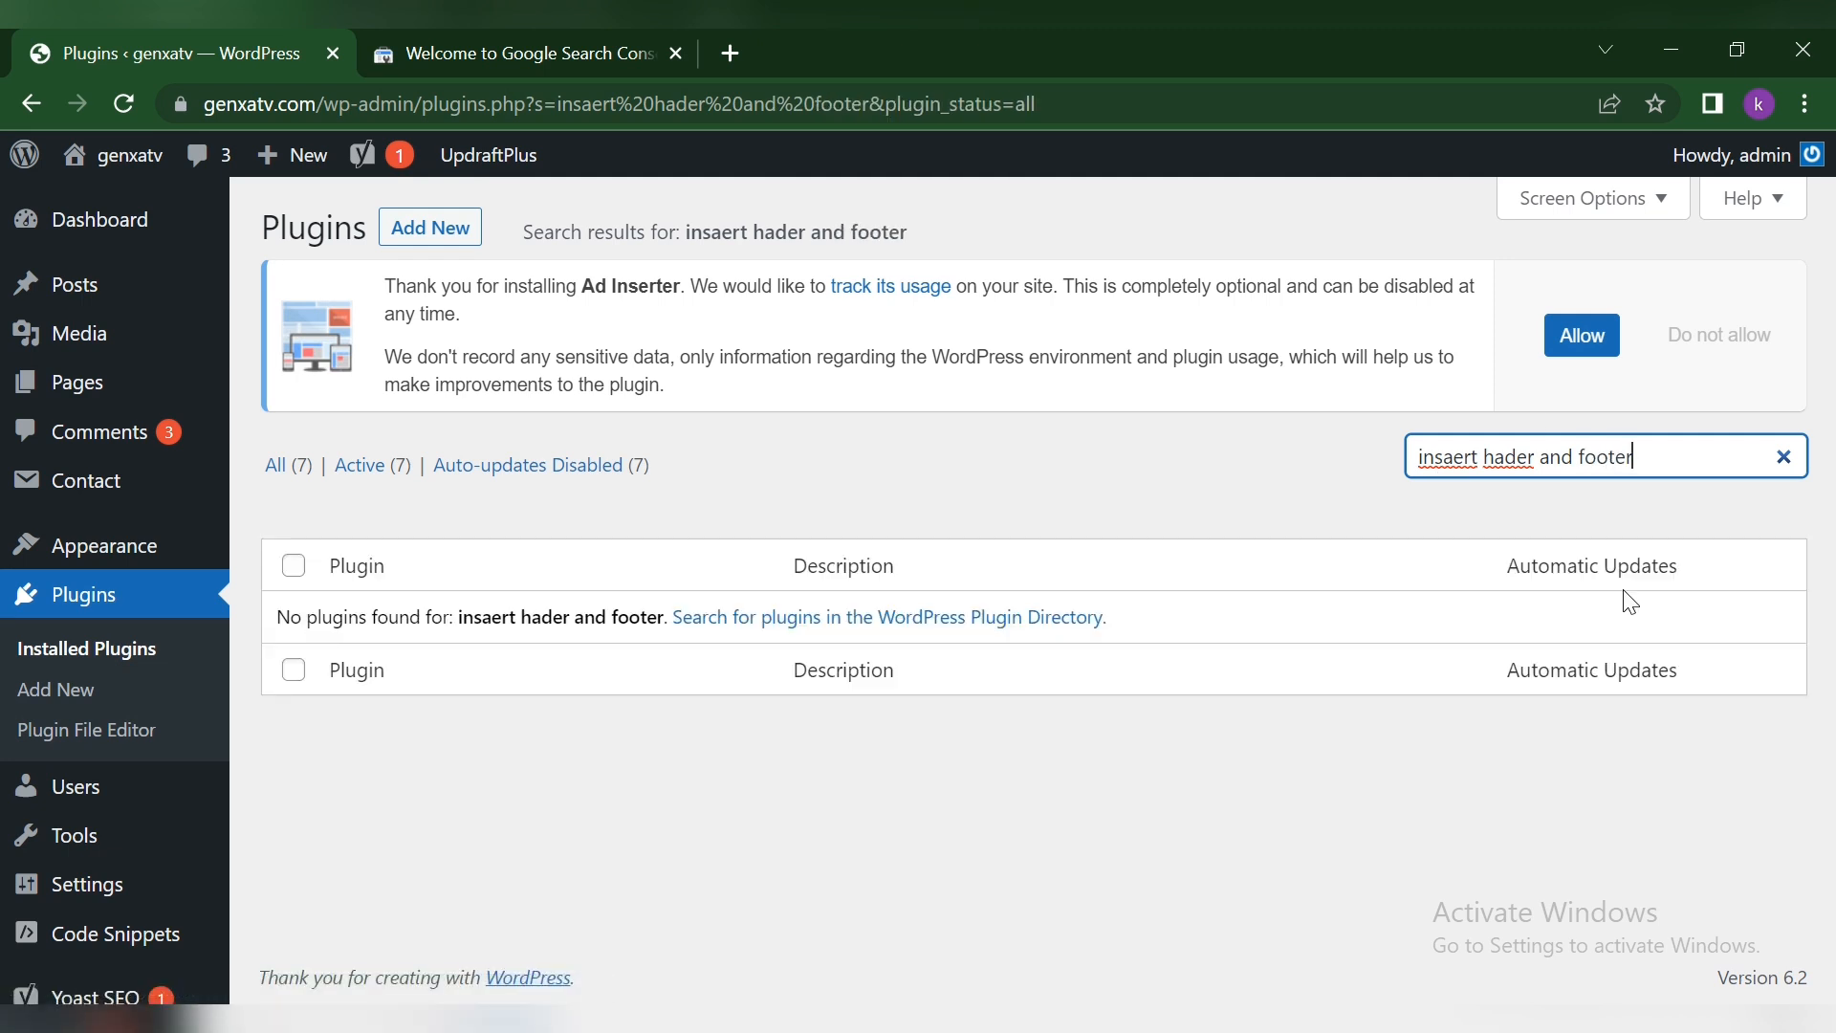
pyautogui.click(1497, 457)
pyautogui.write('e')
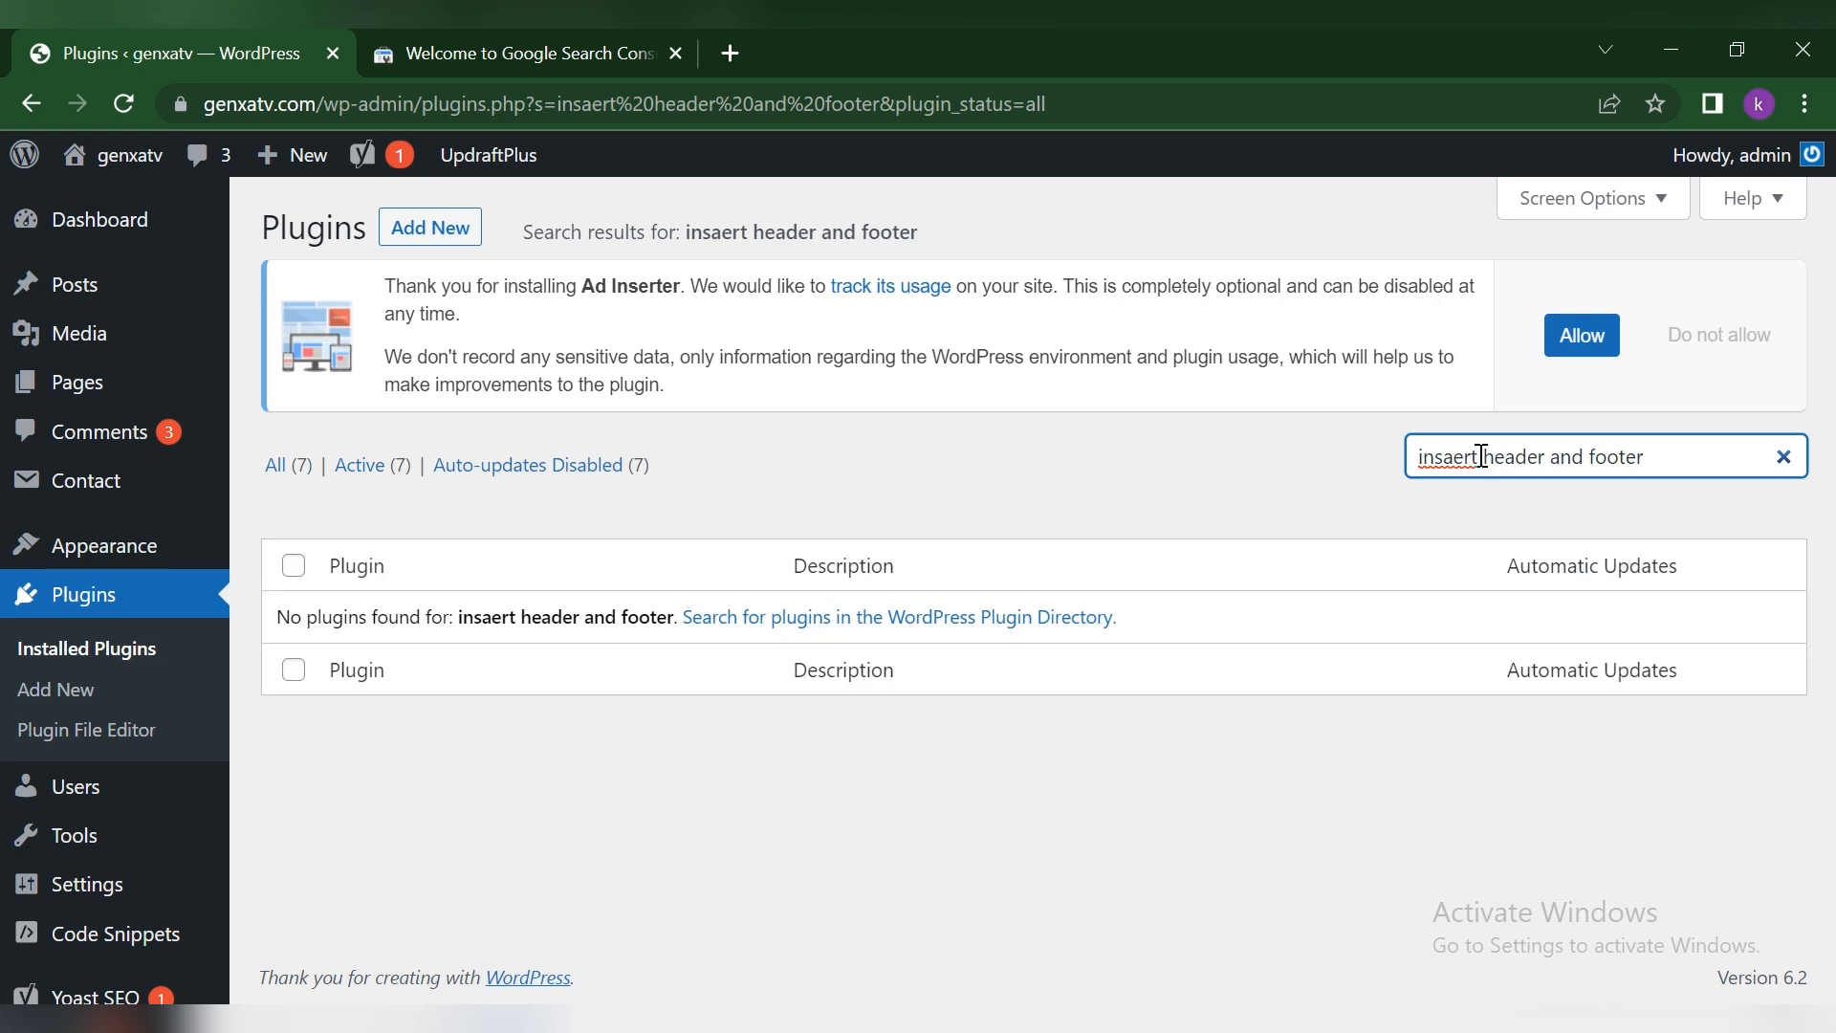
pyautogui.doubleClick(1479, 456)
pyautogui.press('BackSpace')
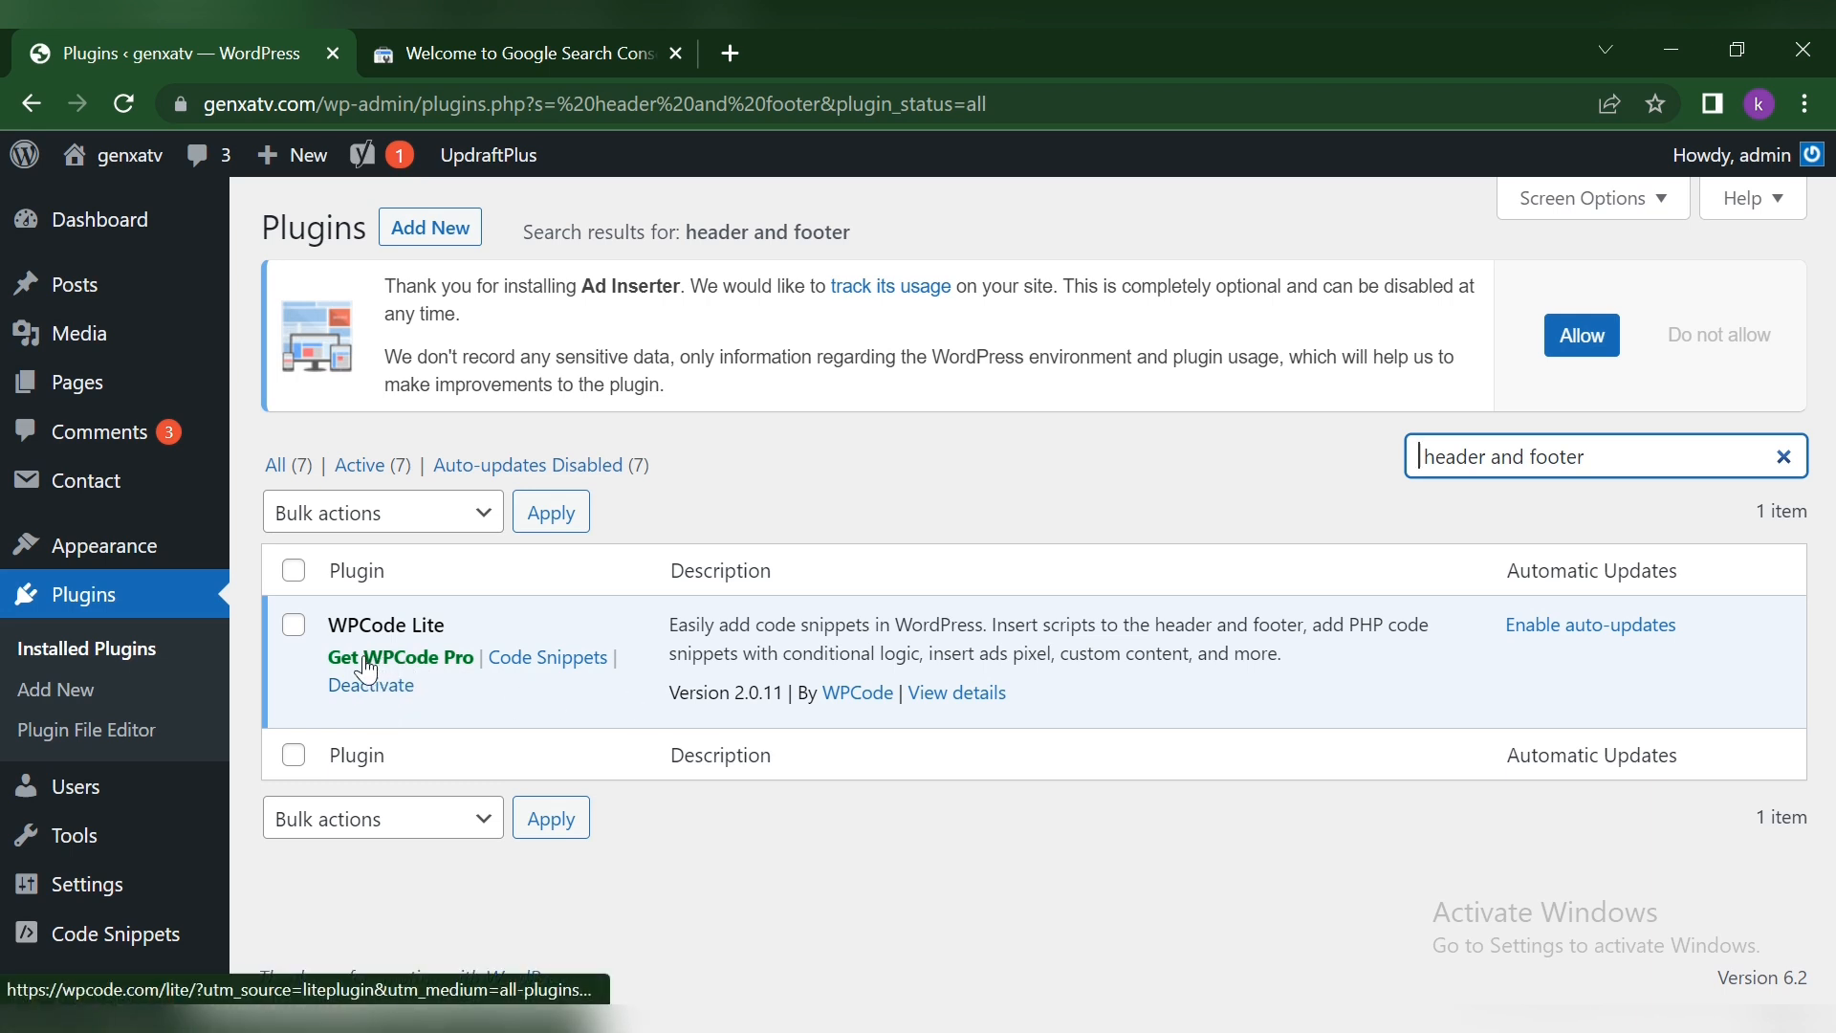
# Open the page for adding new plugins, search it for "header and footer" and look through the results
pyautogui.moveTo(363, 155)
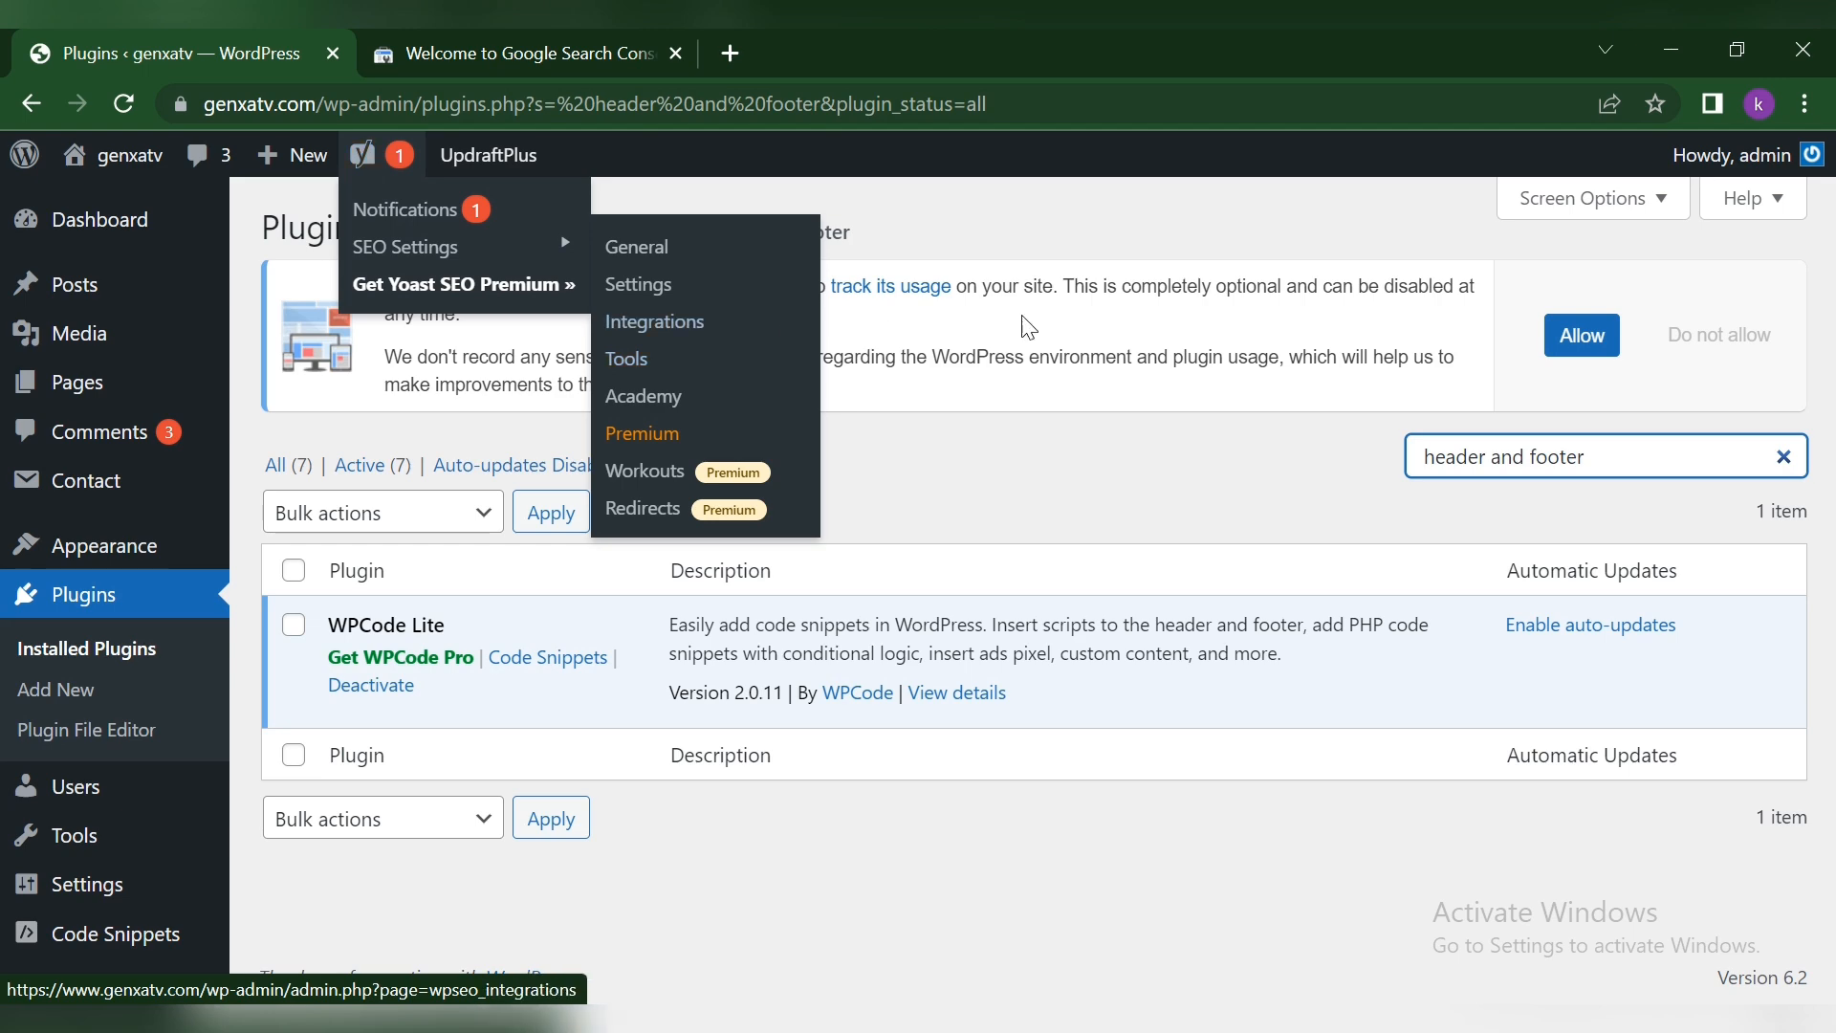
pyautogui.click(405, 246)
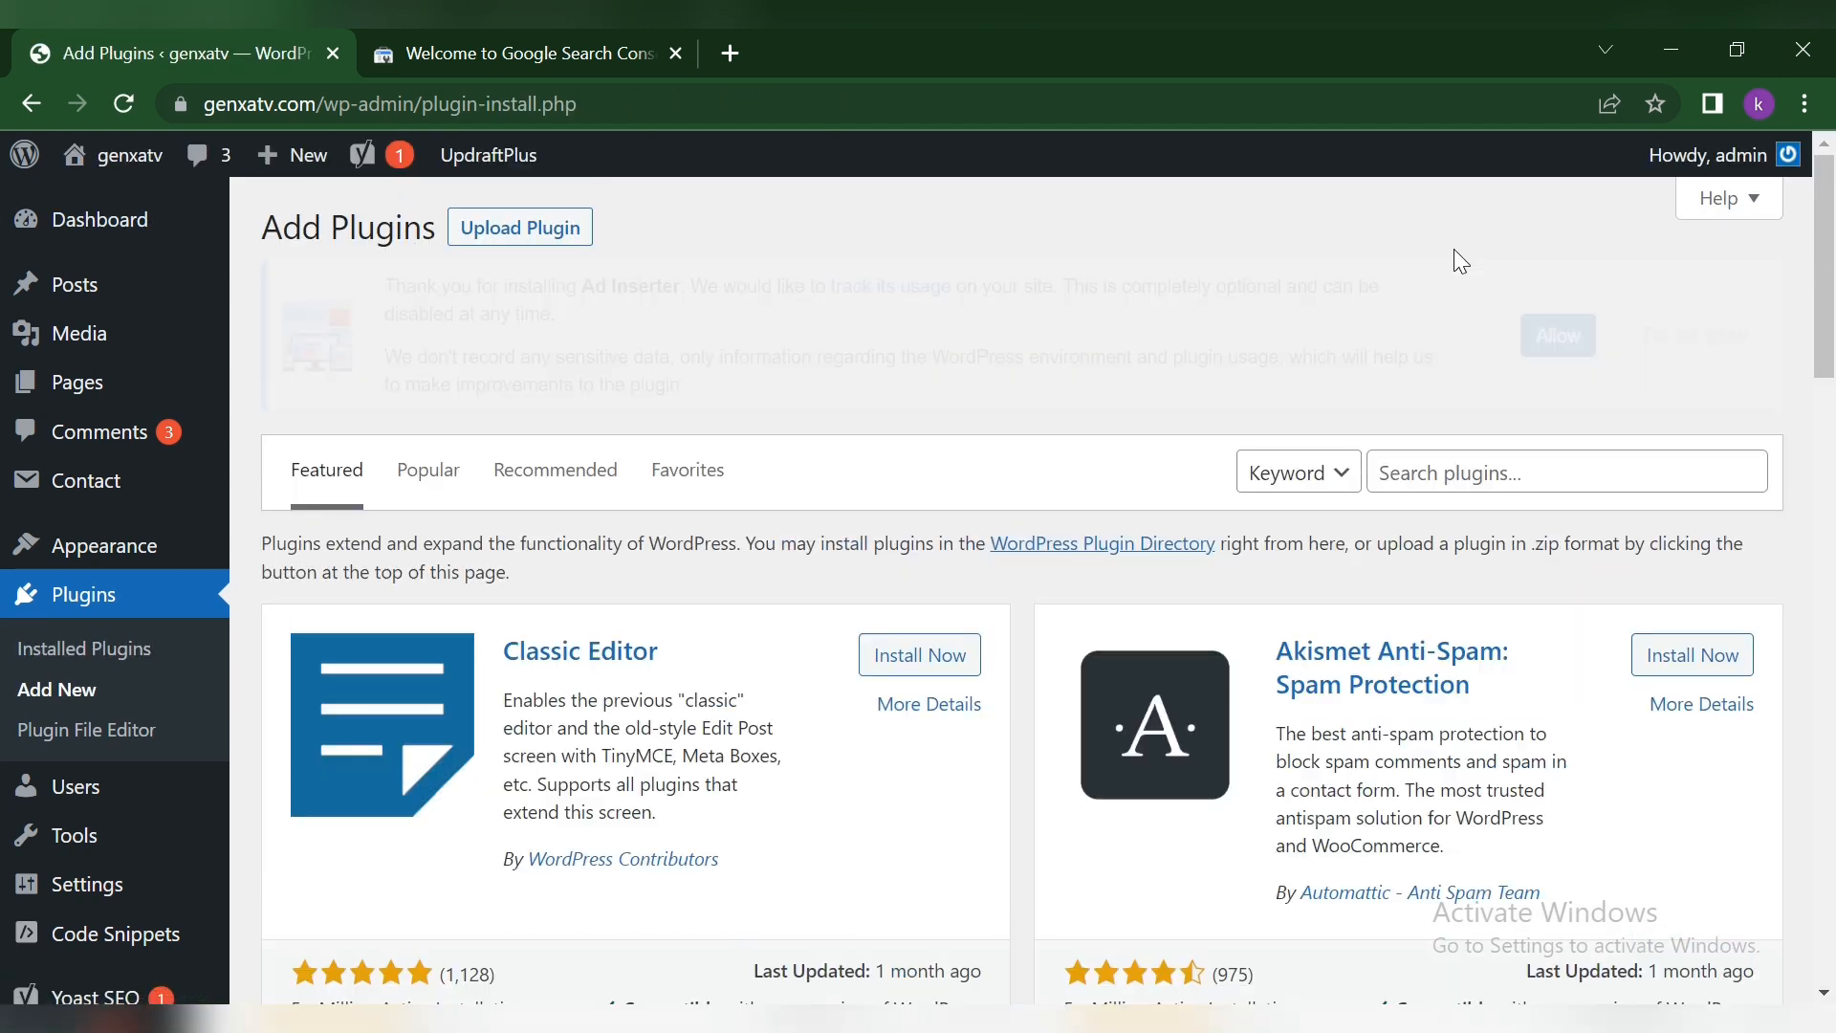
pyautogui.click(1428, 475)
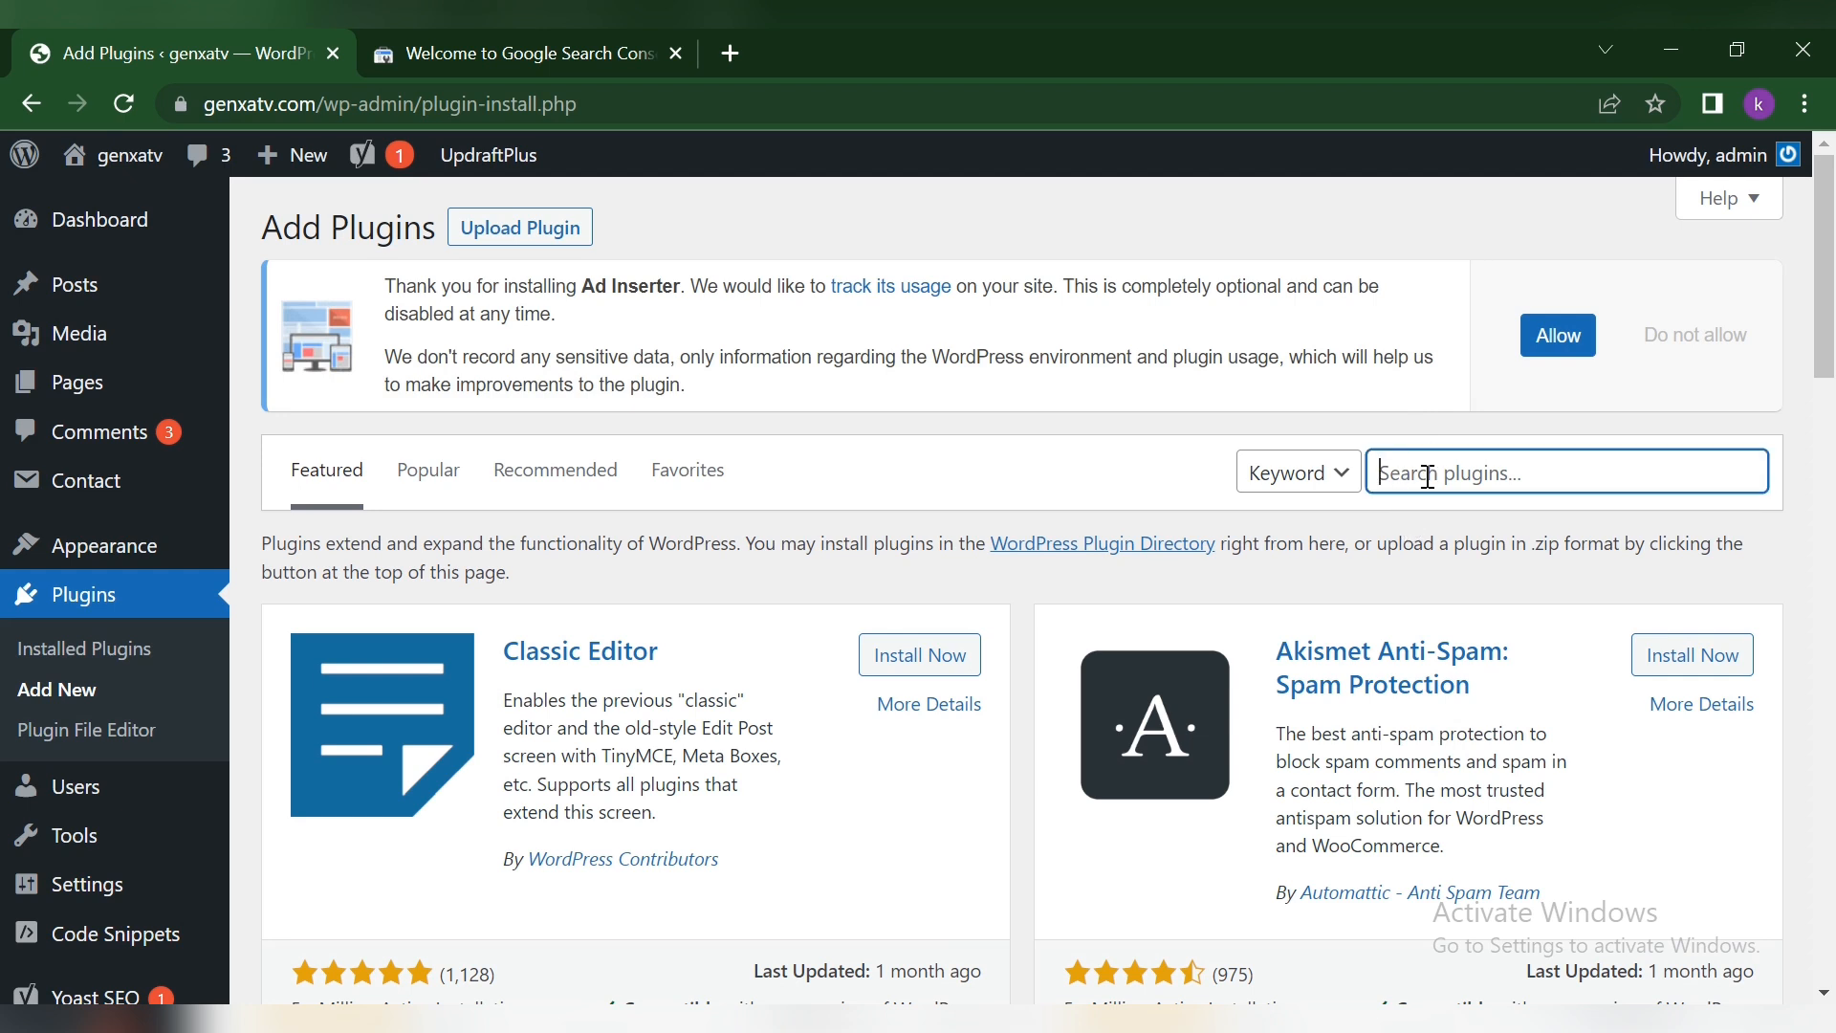
pyautogui.write('ha')
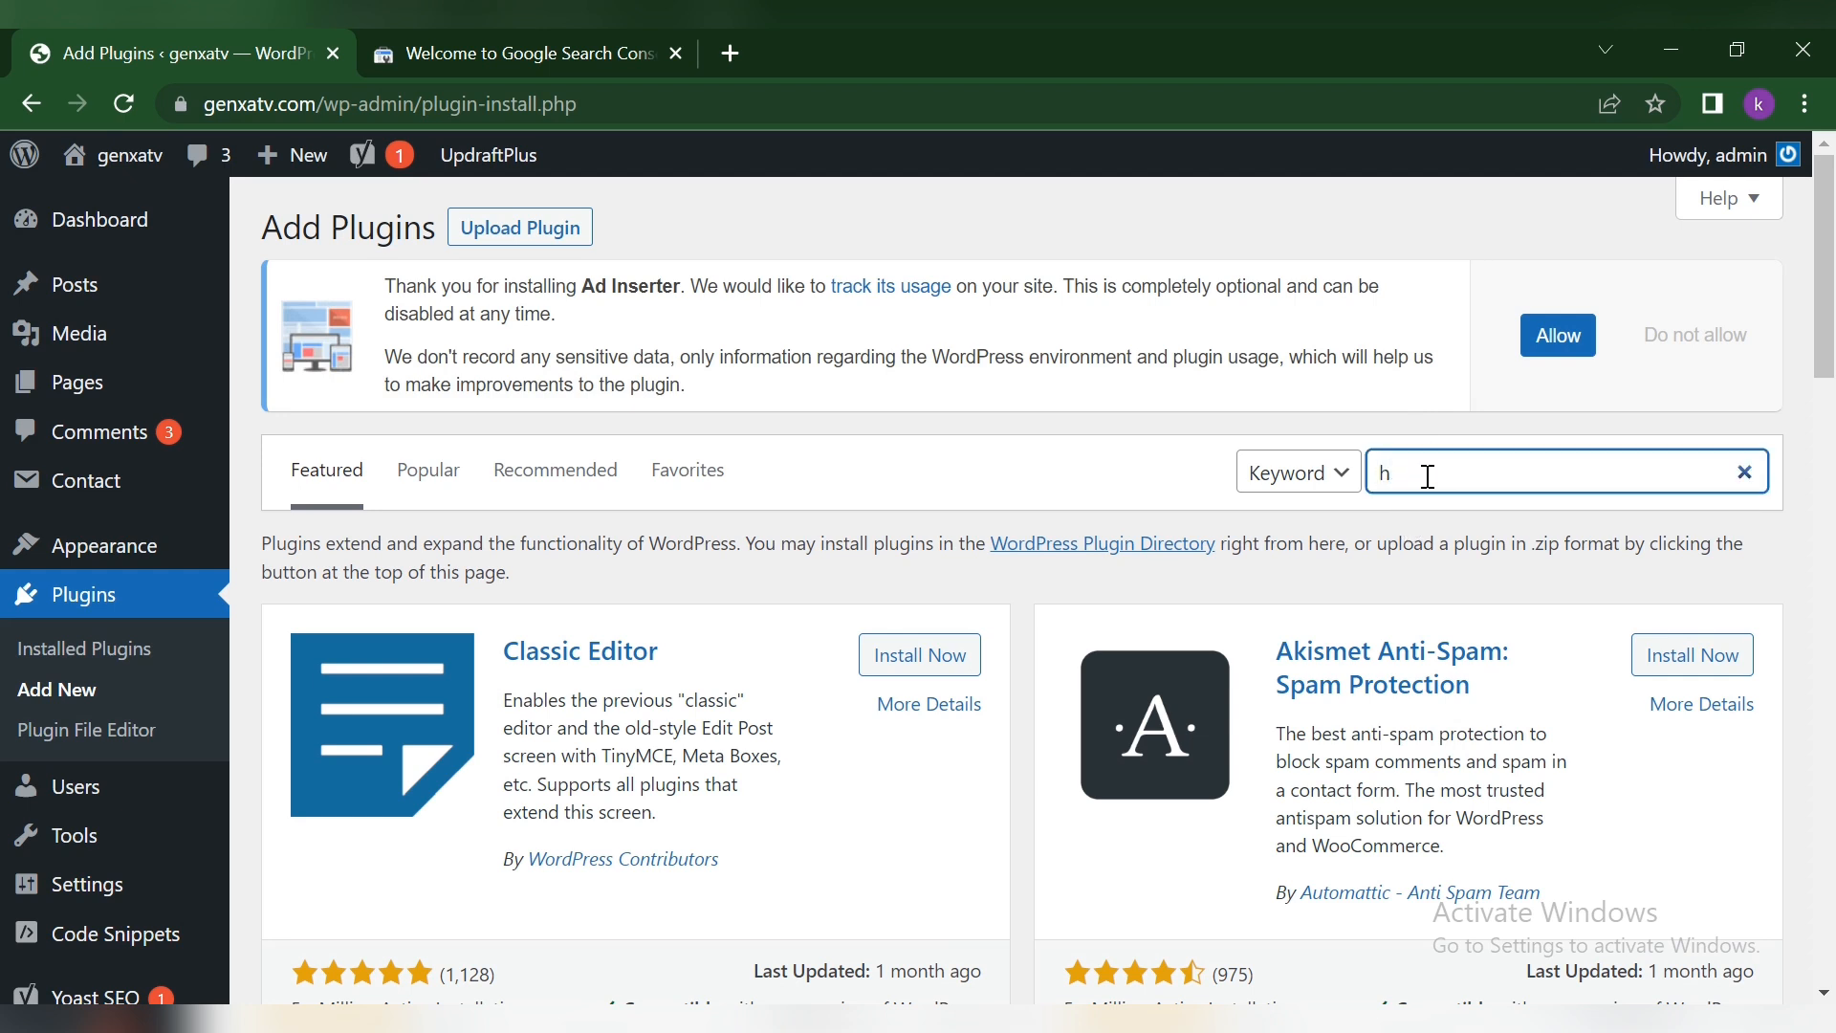
pyautogui.write('ader and footer')
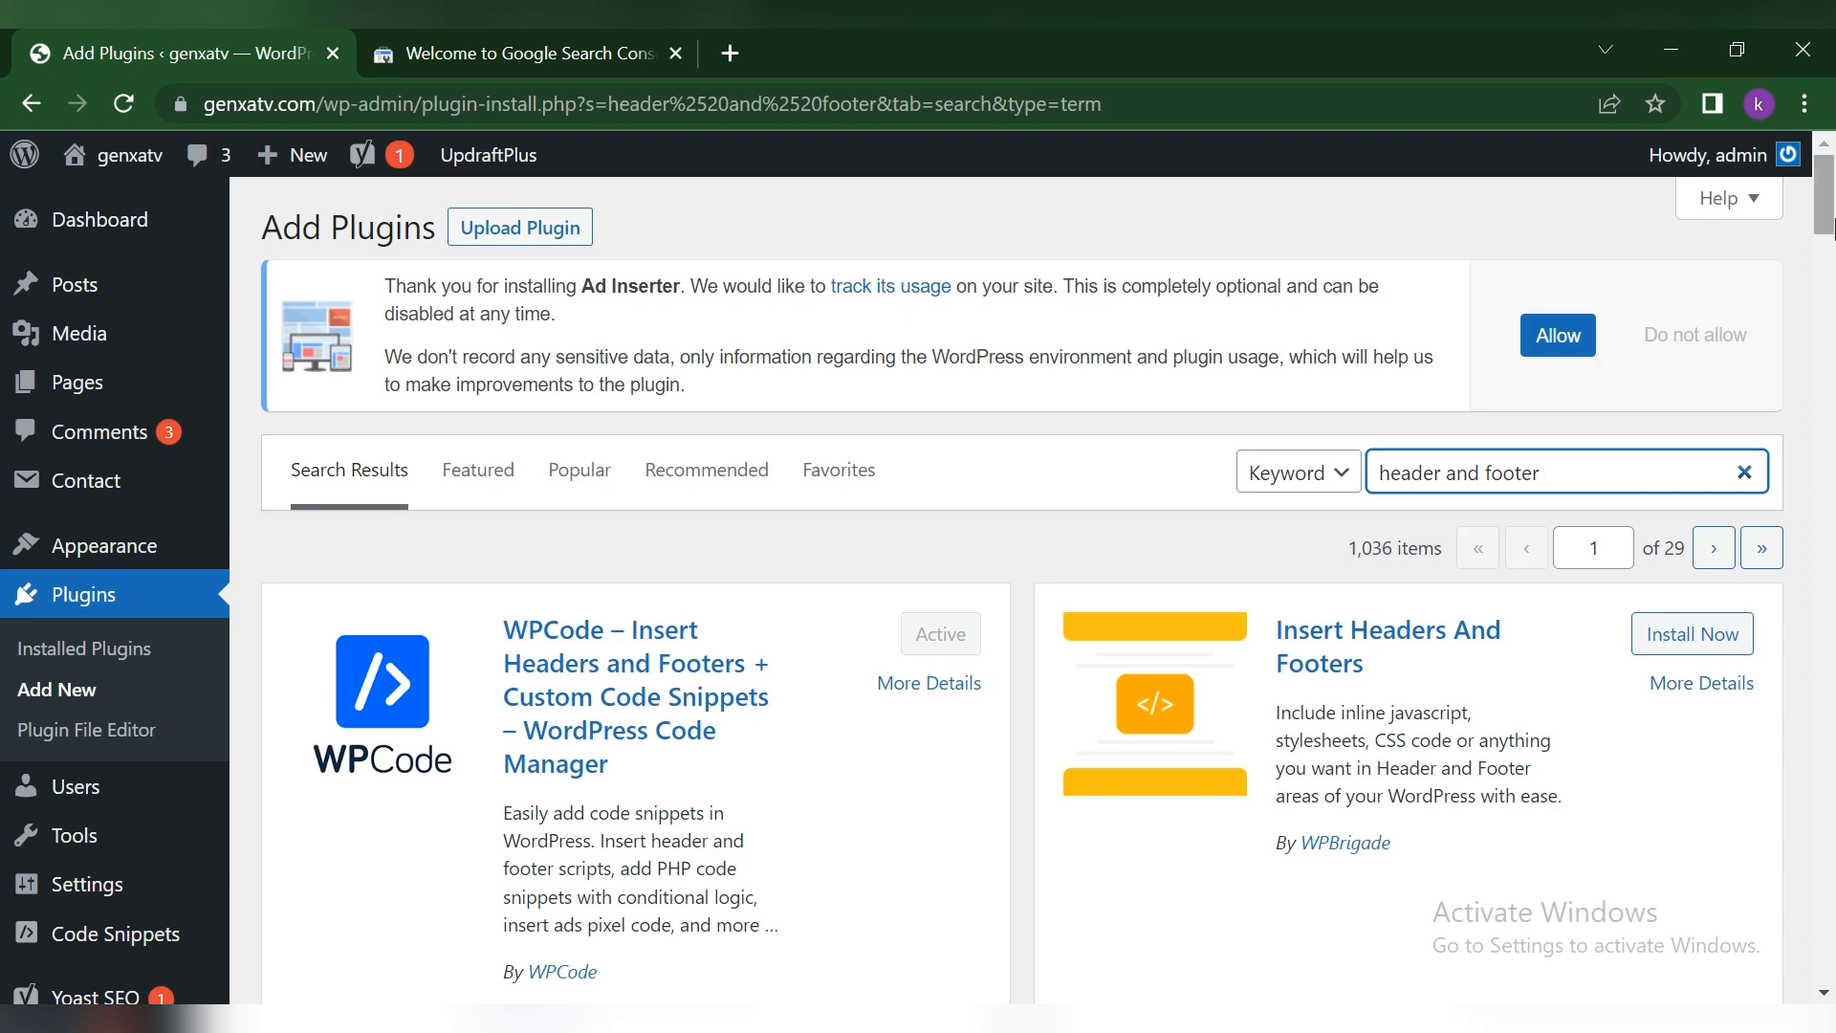
pyautogui.moveTo(1831, 228); pyautogui.dragTo(1807, 322)
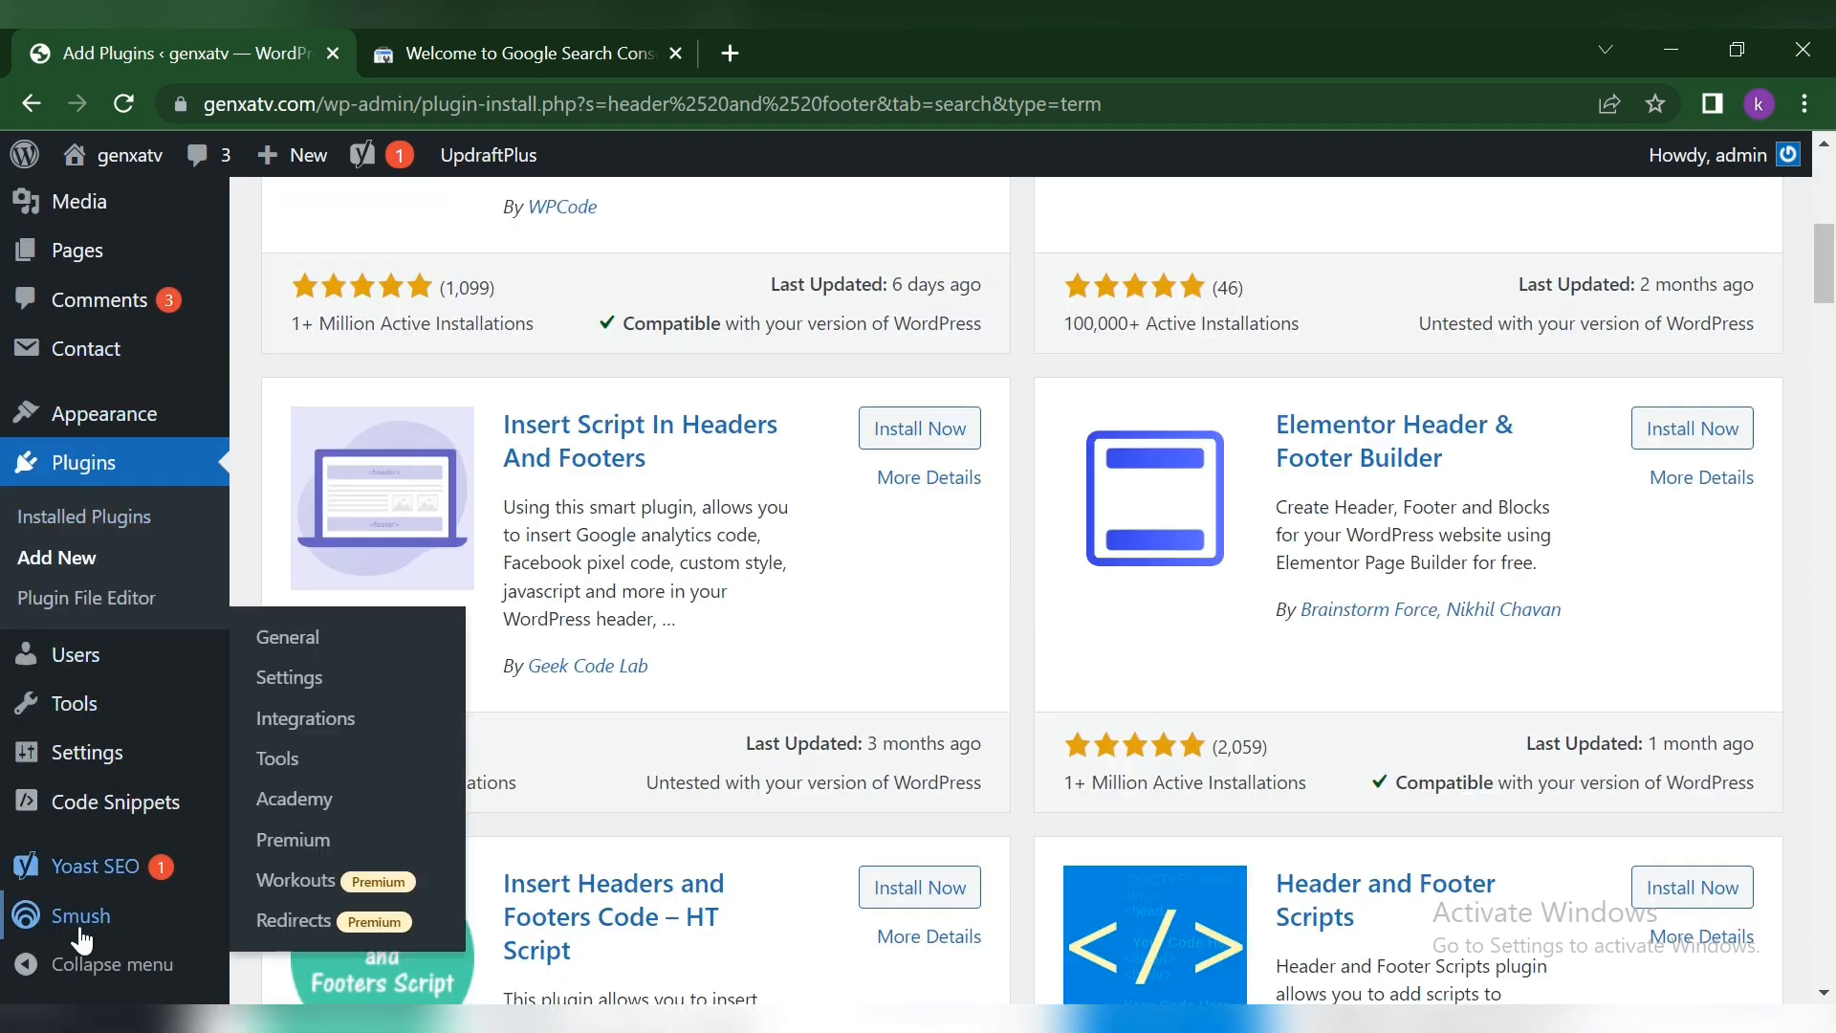
# Open the Header & Footer page of Code Snippets and add an empty line after the existing script in the Header code
pyautogui.moveTo(65, 811)
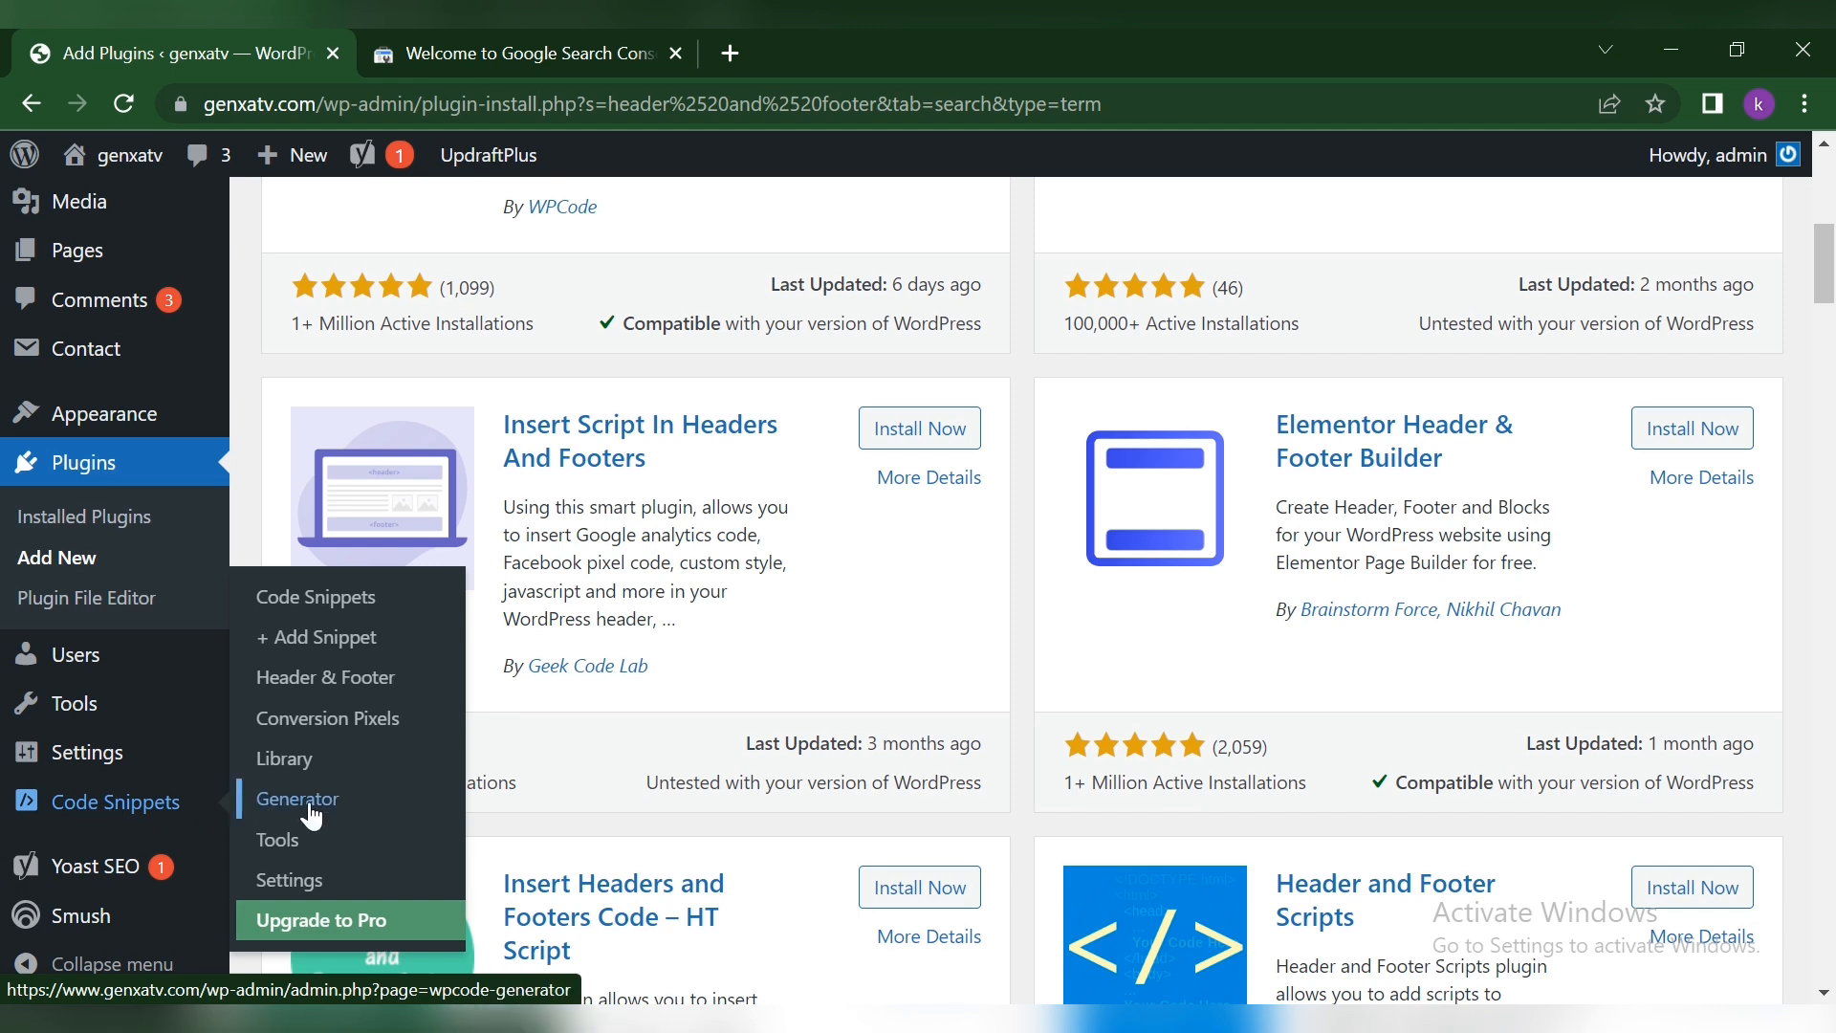
pyautogui.click(344, 678)
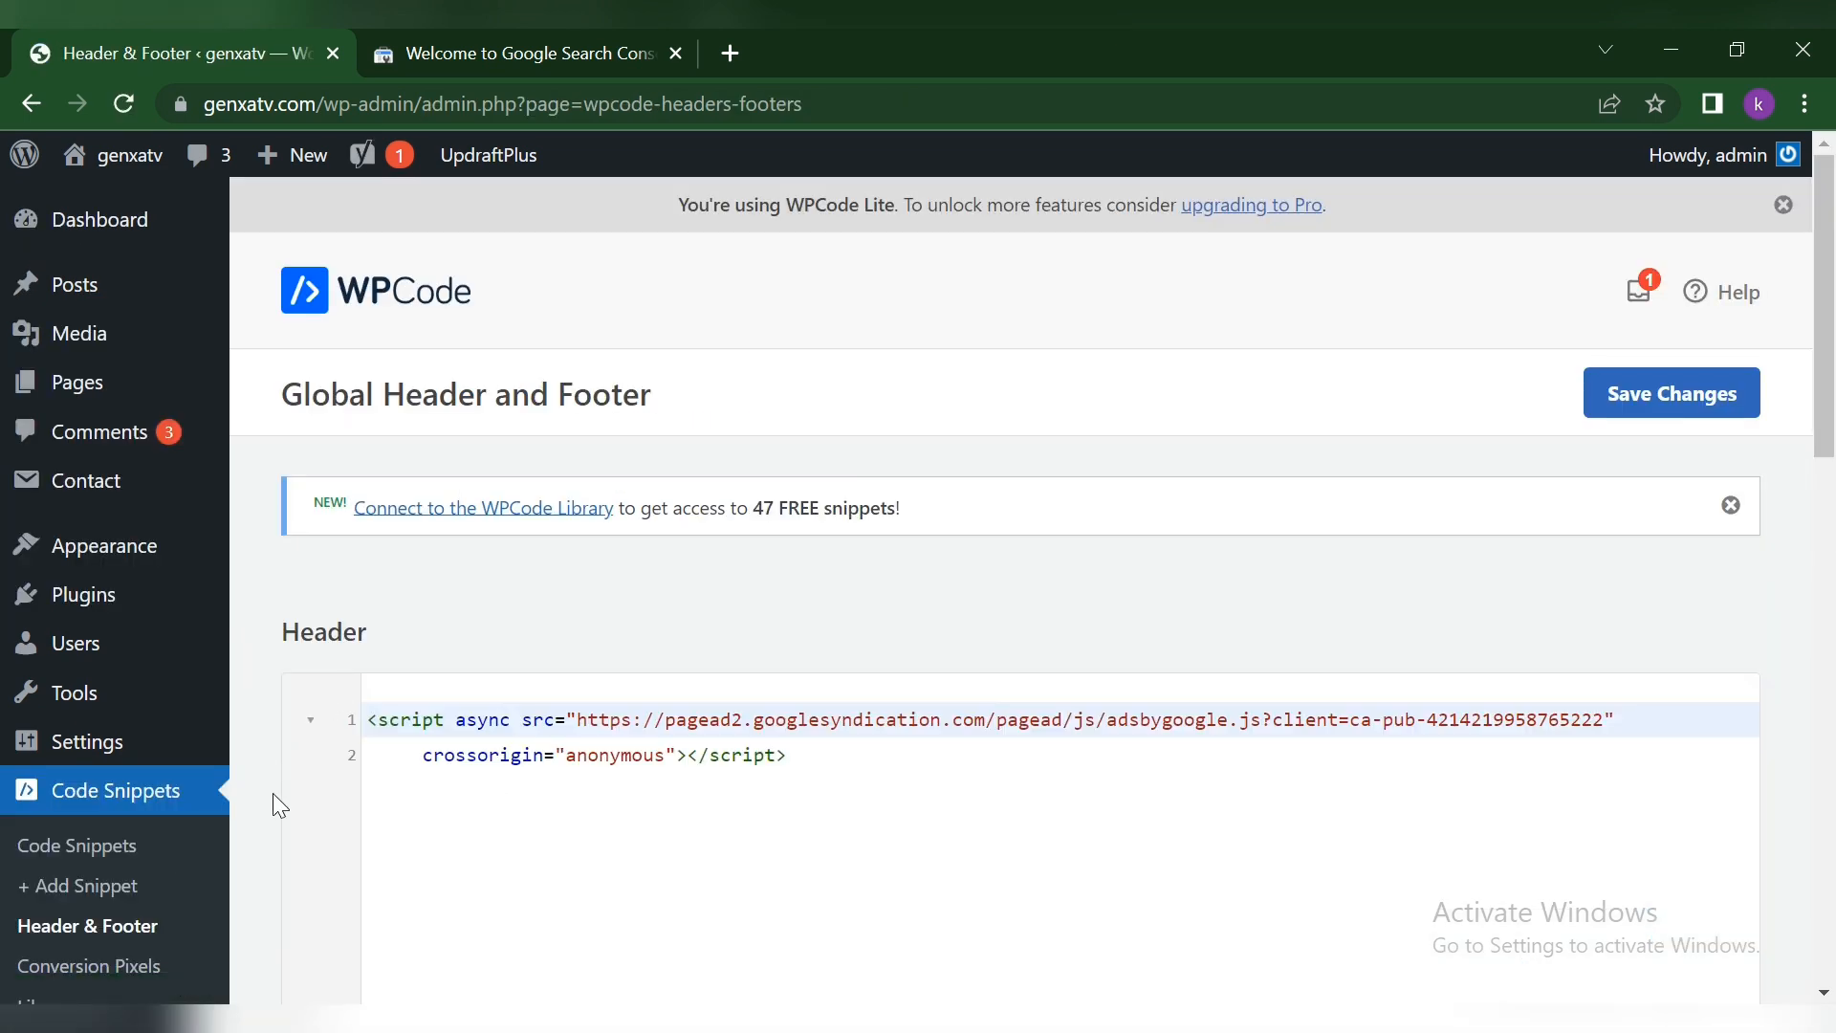
pyautogui.moveTo(1826, 239); pyautogui.dragTo(1826, 311)
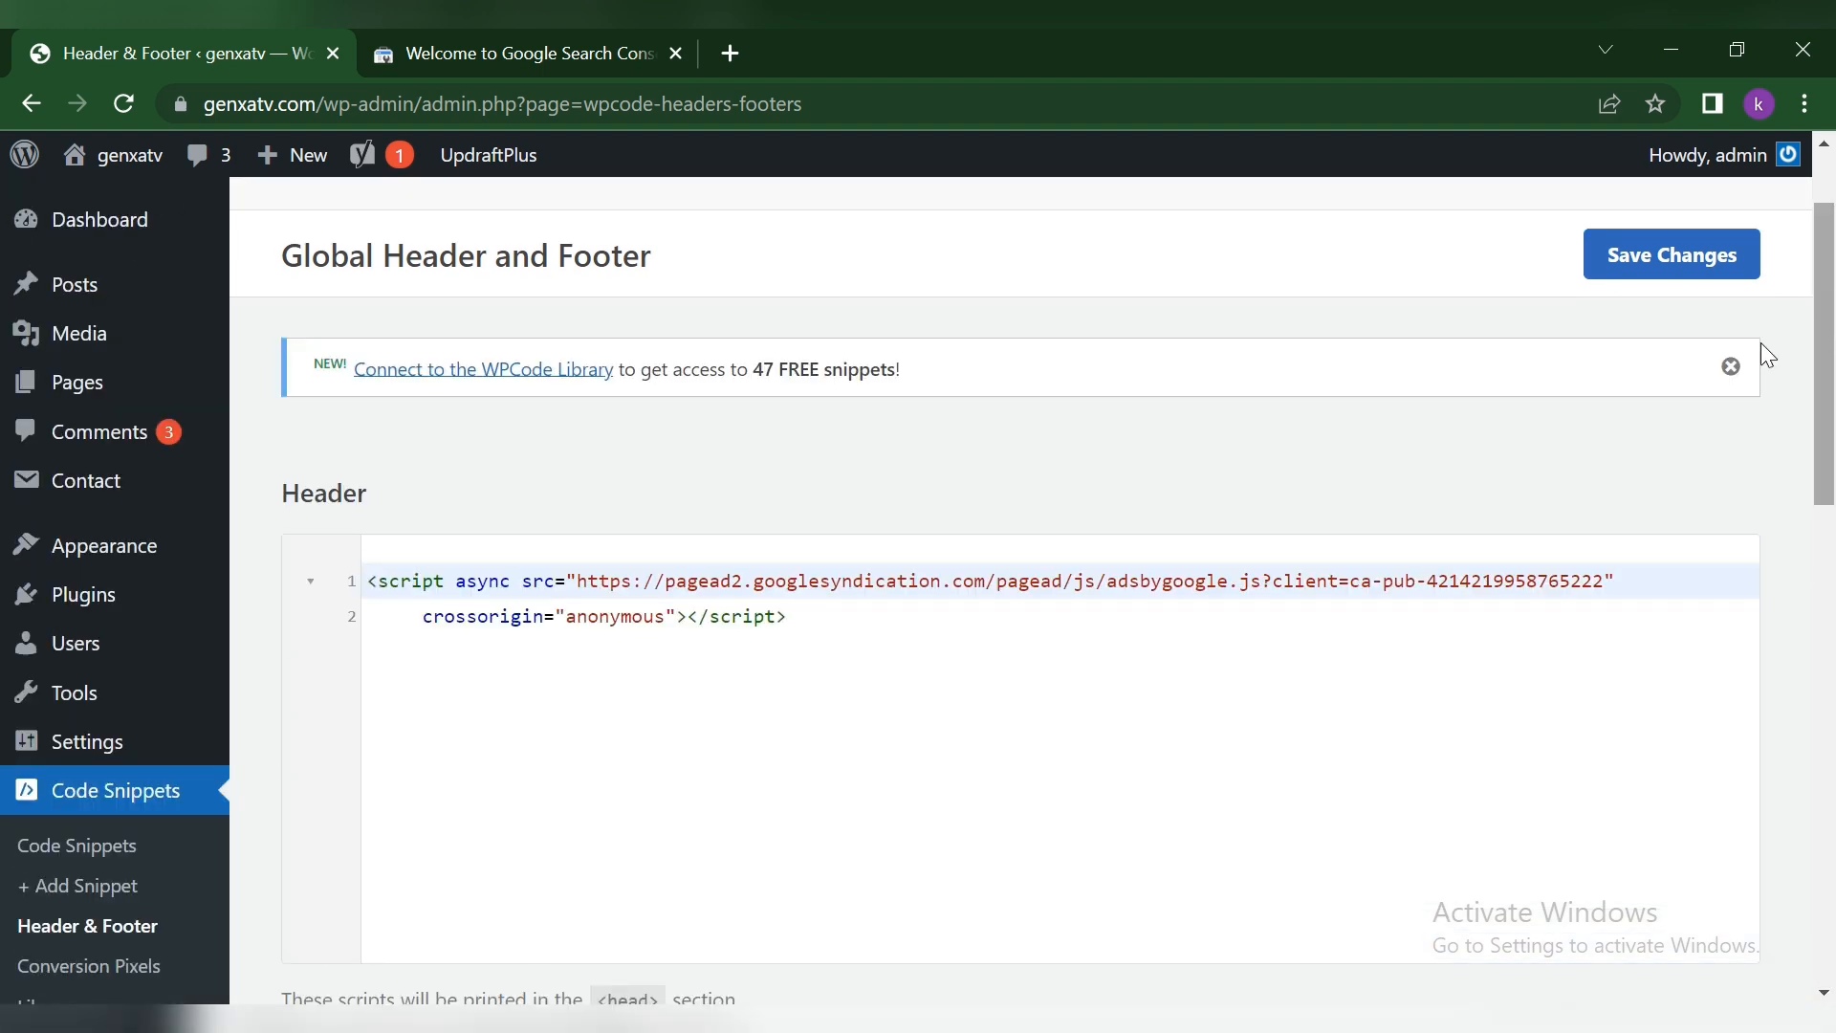
pyautogui.click(823, 618)
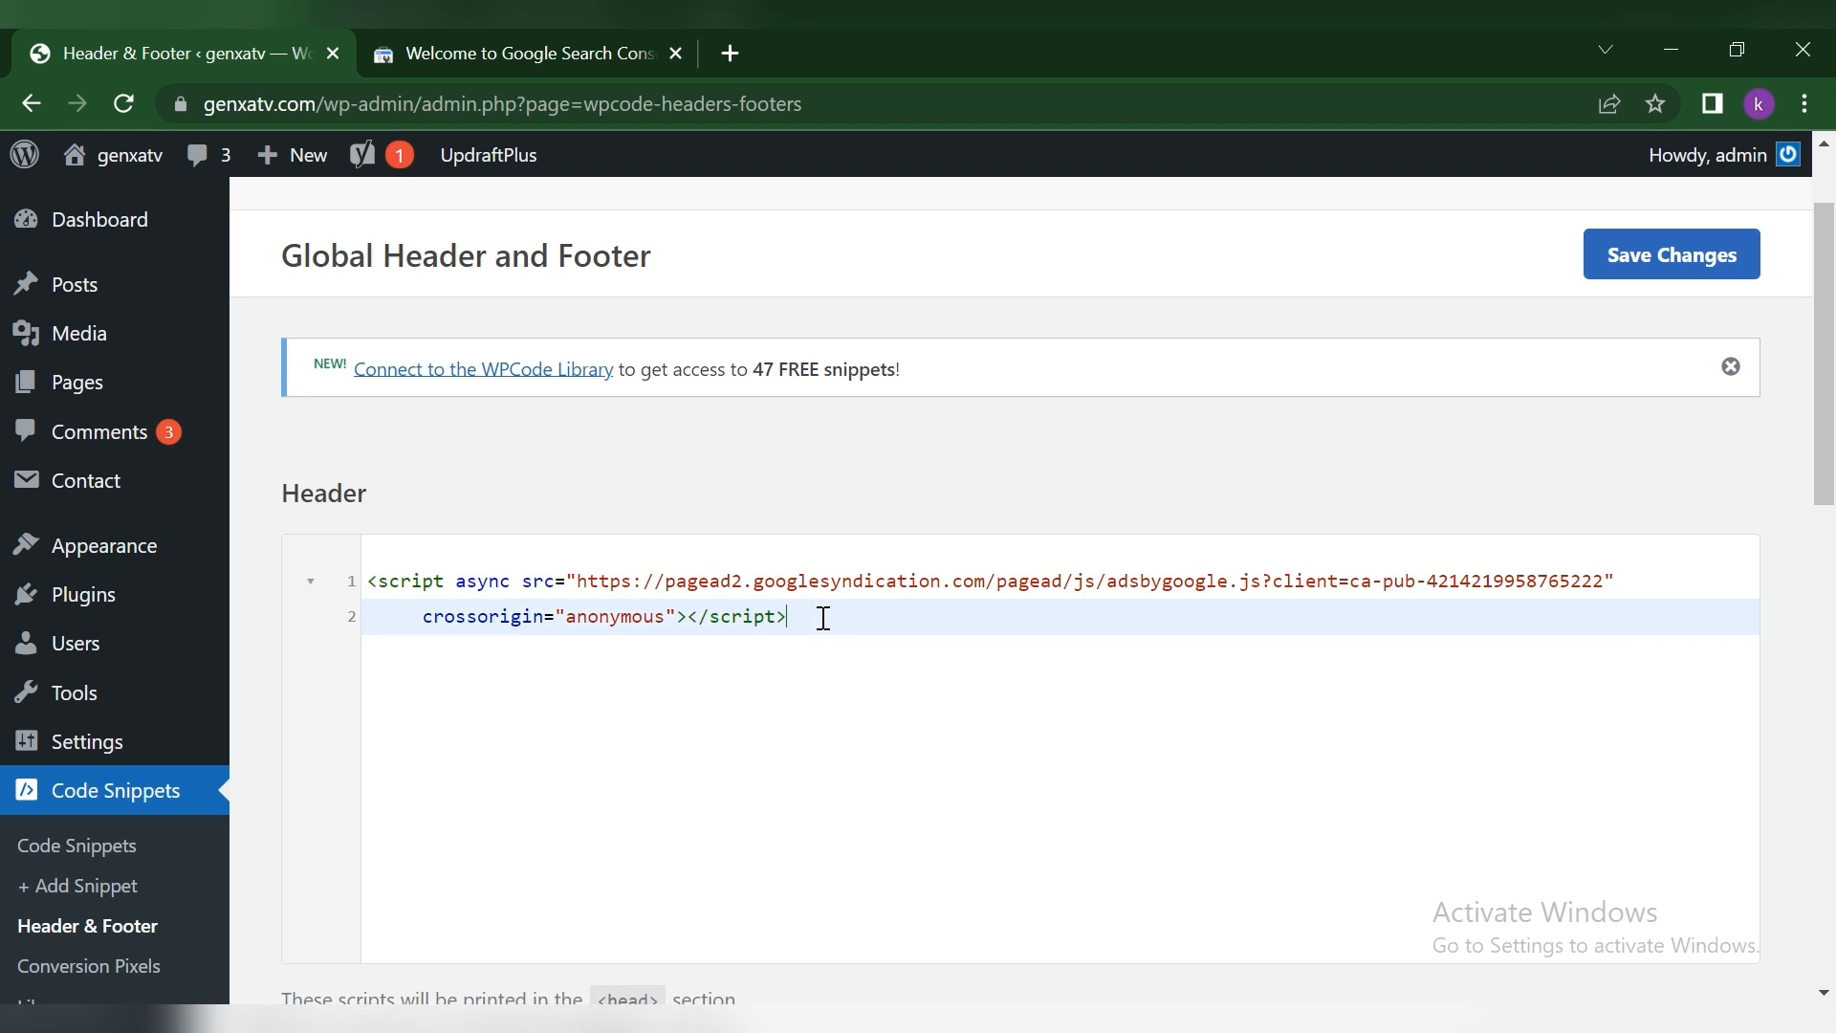
pyautogui.press('Return')
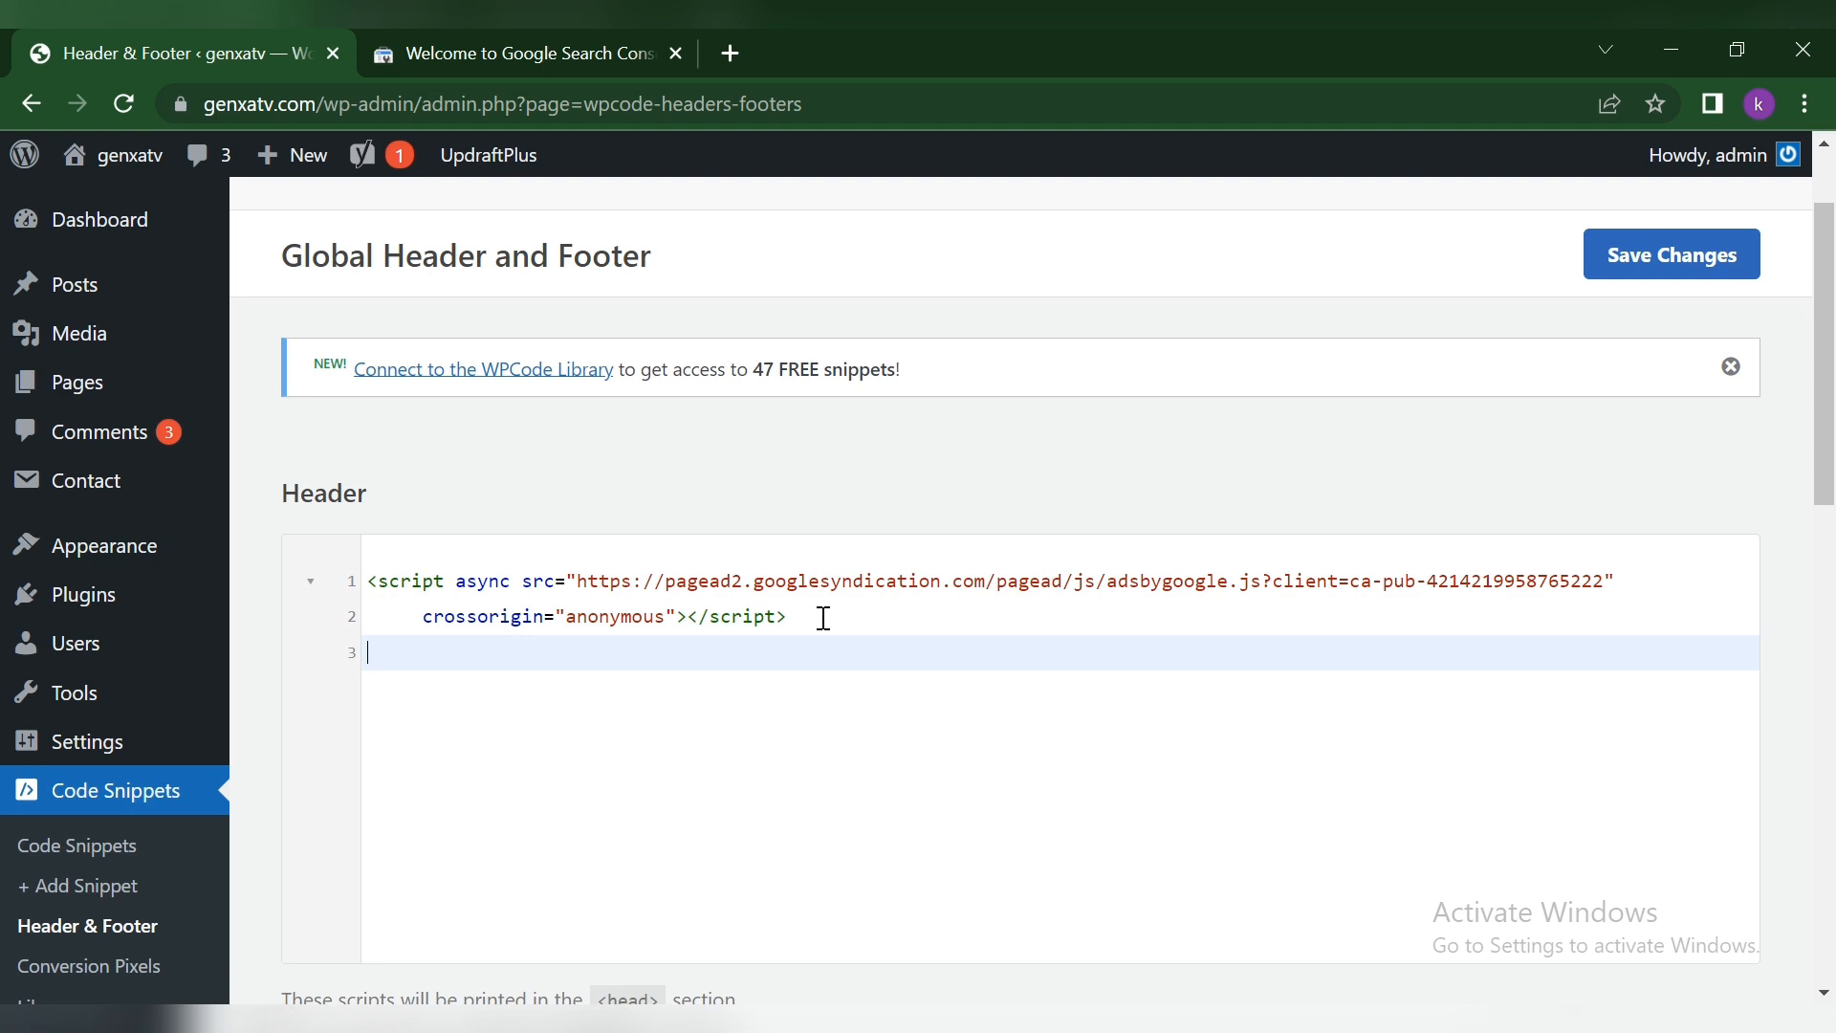
# Copy the HTML tag from the Search Console ownership verification again and paste this verification meta tag into the empty line of the WPCode Header
pyautogui.click(651, 43)
pyautogui.click(1246, 731)
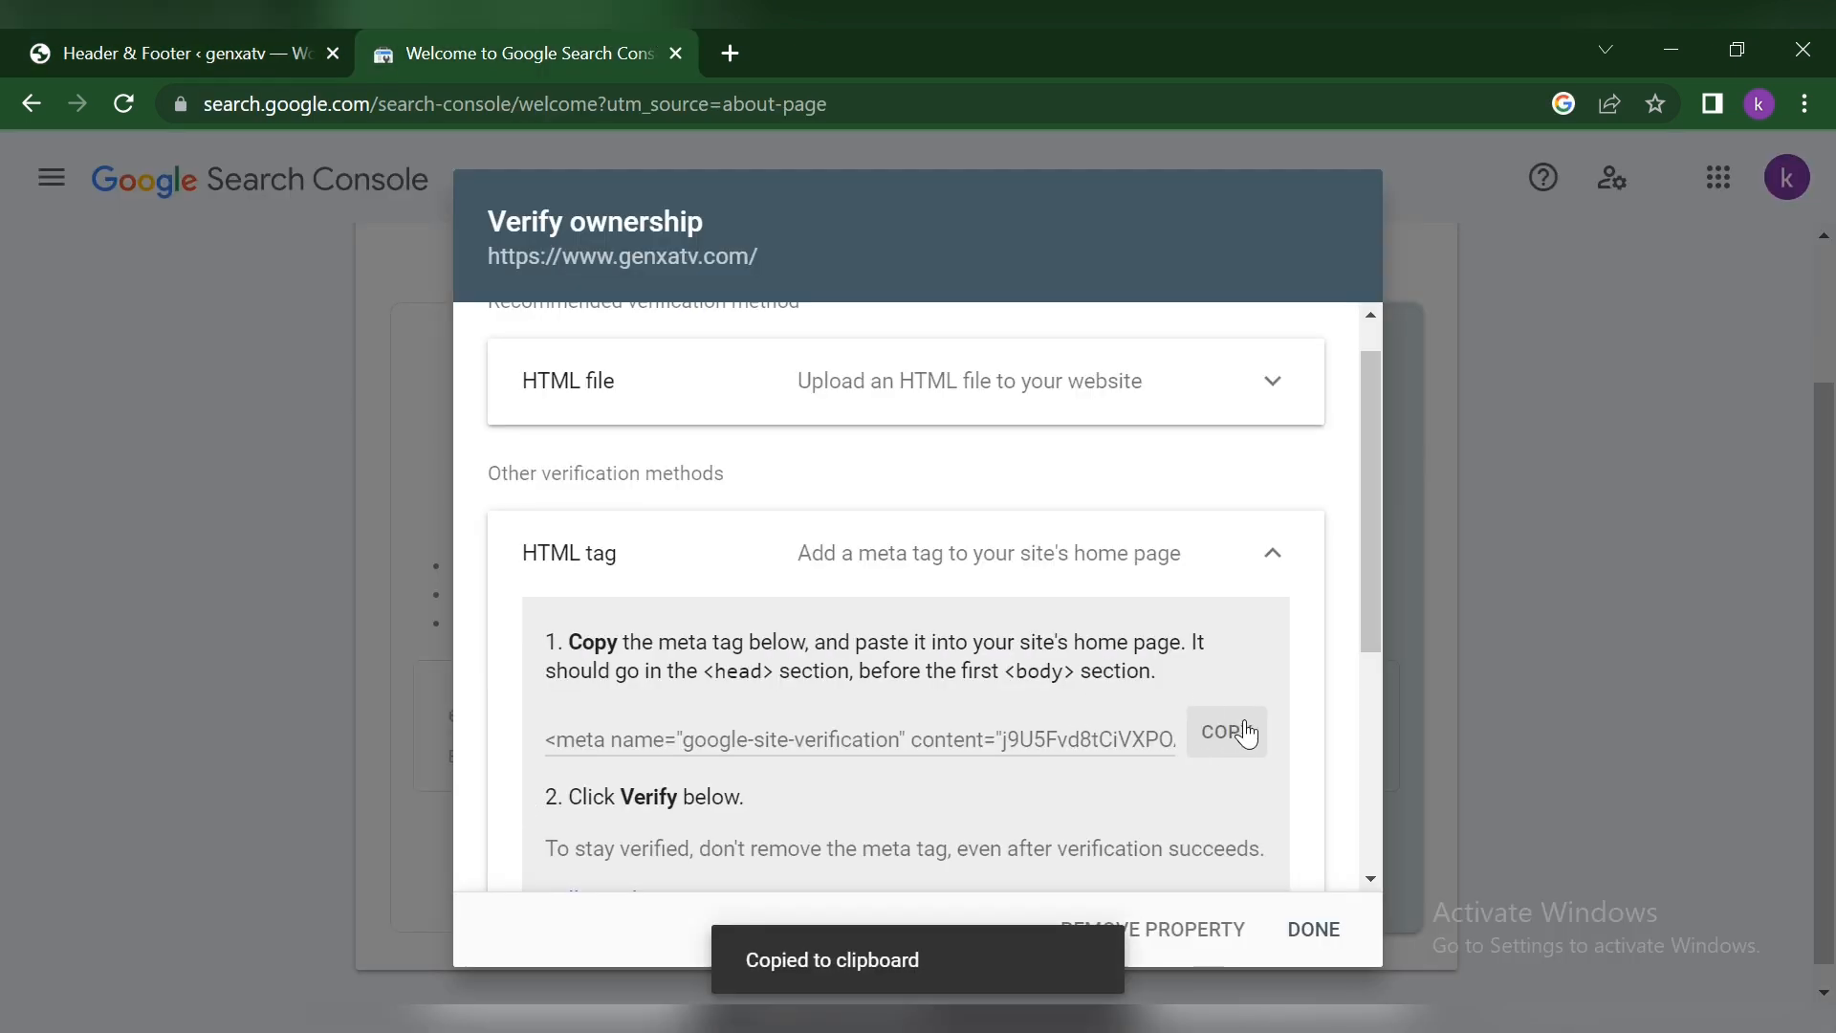
pyautogui.click(180, 34)
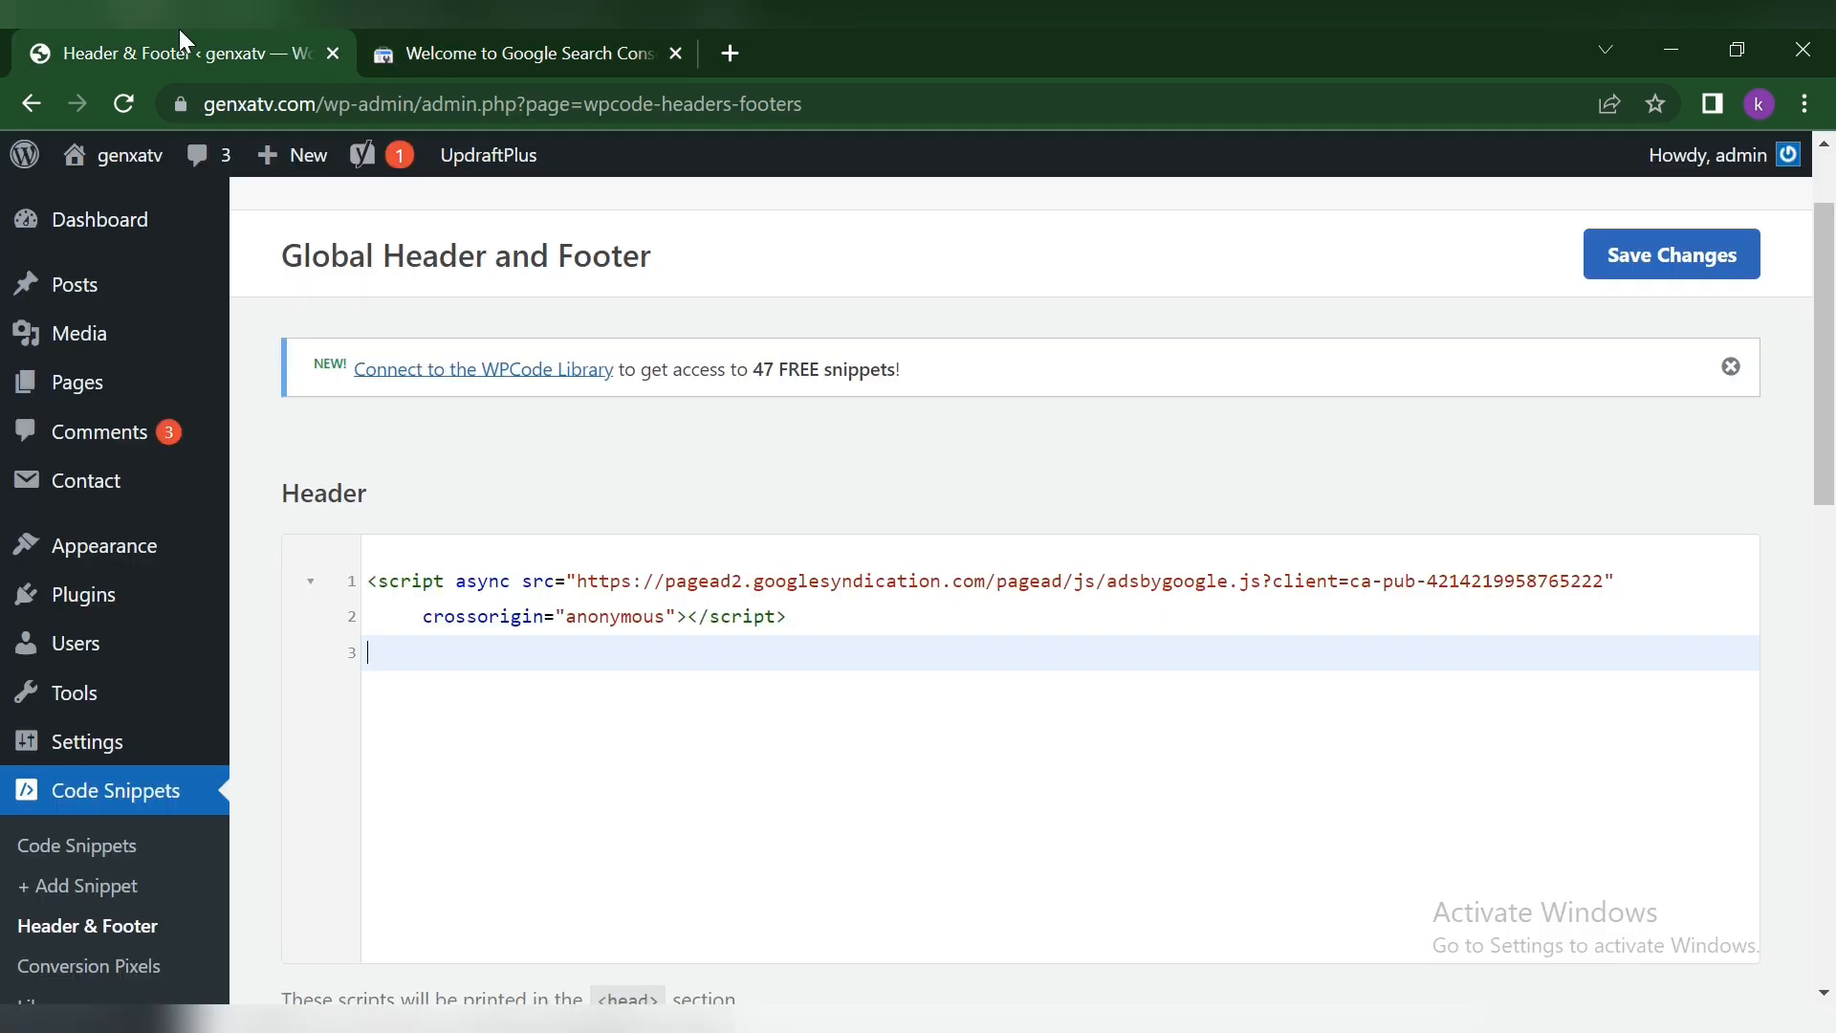
pyautogui.rightClick(392, 661)
pyautogui.click(438, 425)
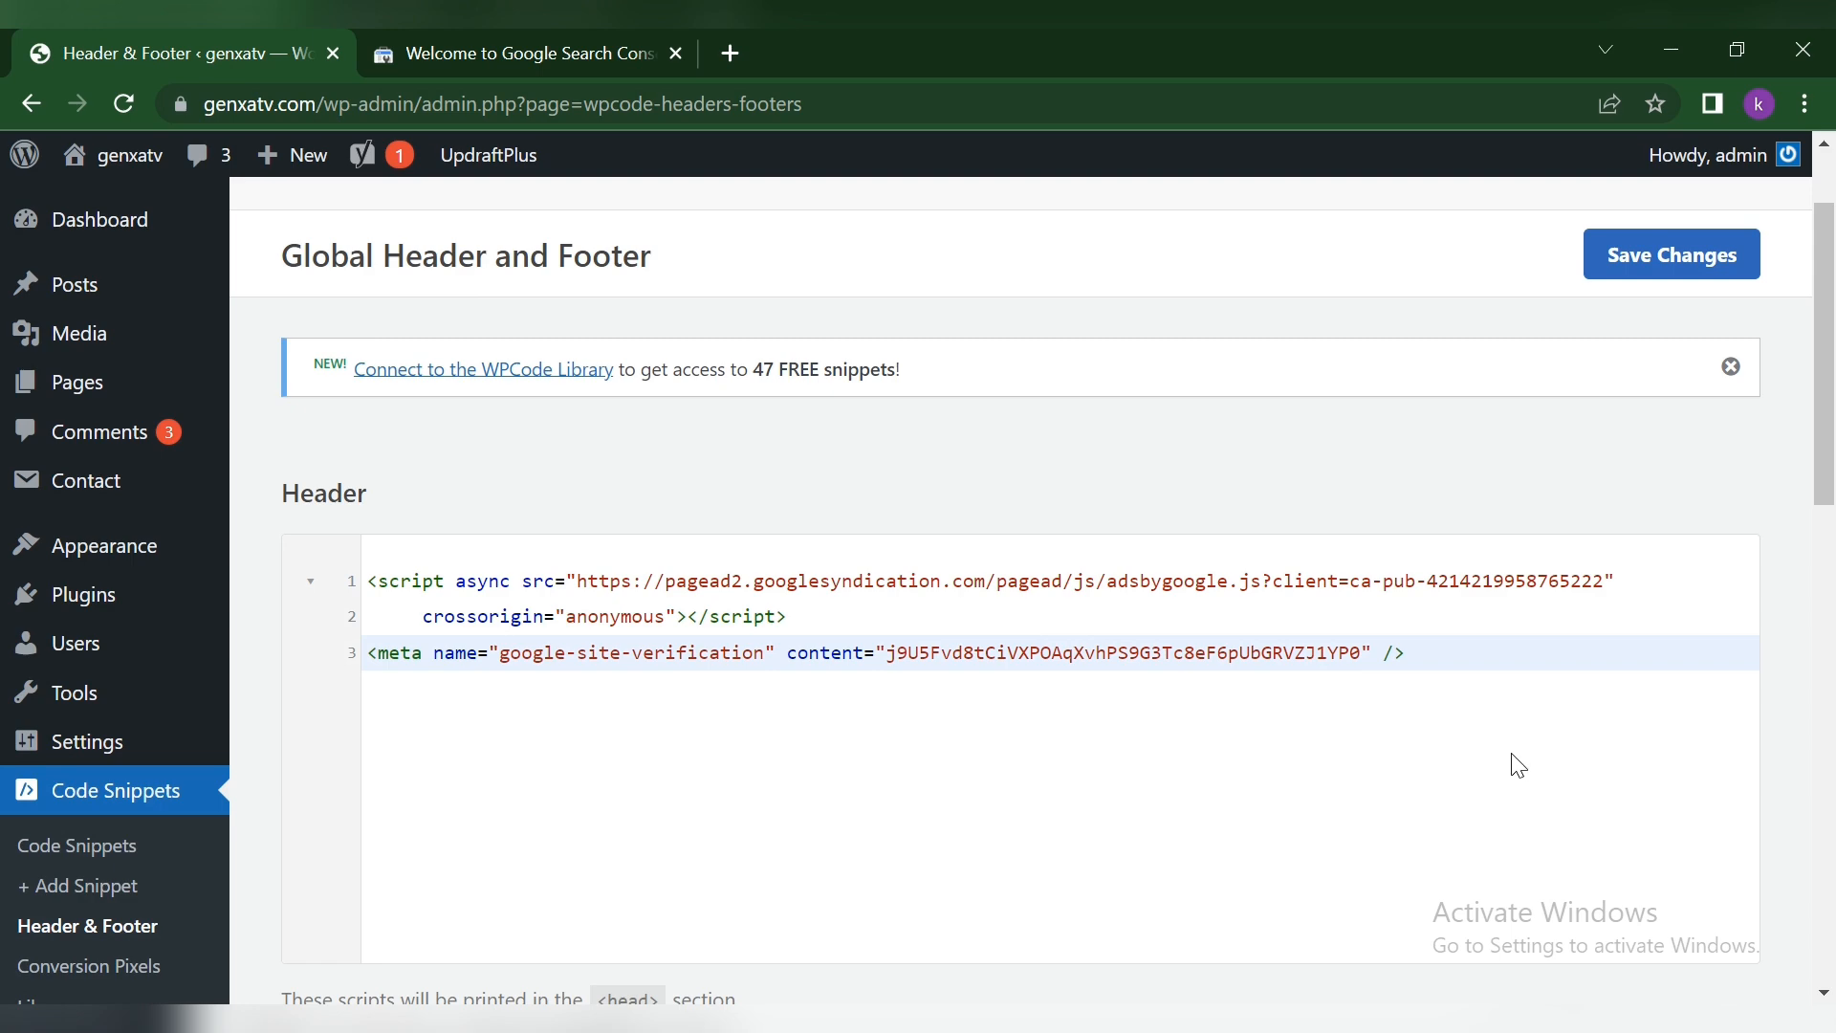
pyautogui.moveTo(1833, 285); pyautogui.dragTo(1834, 760)
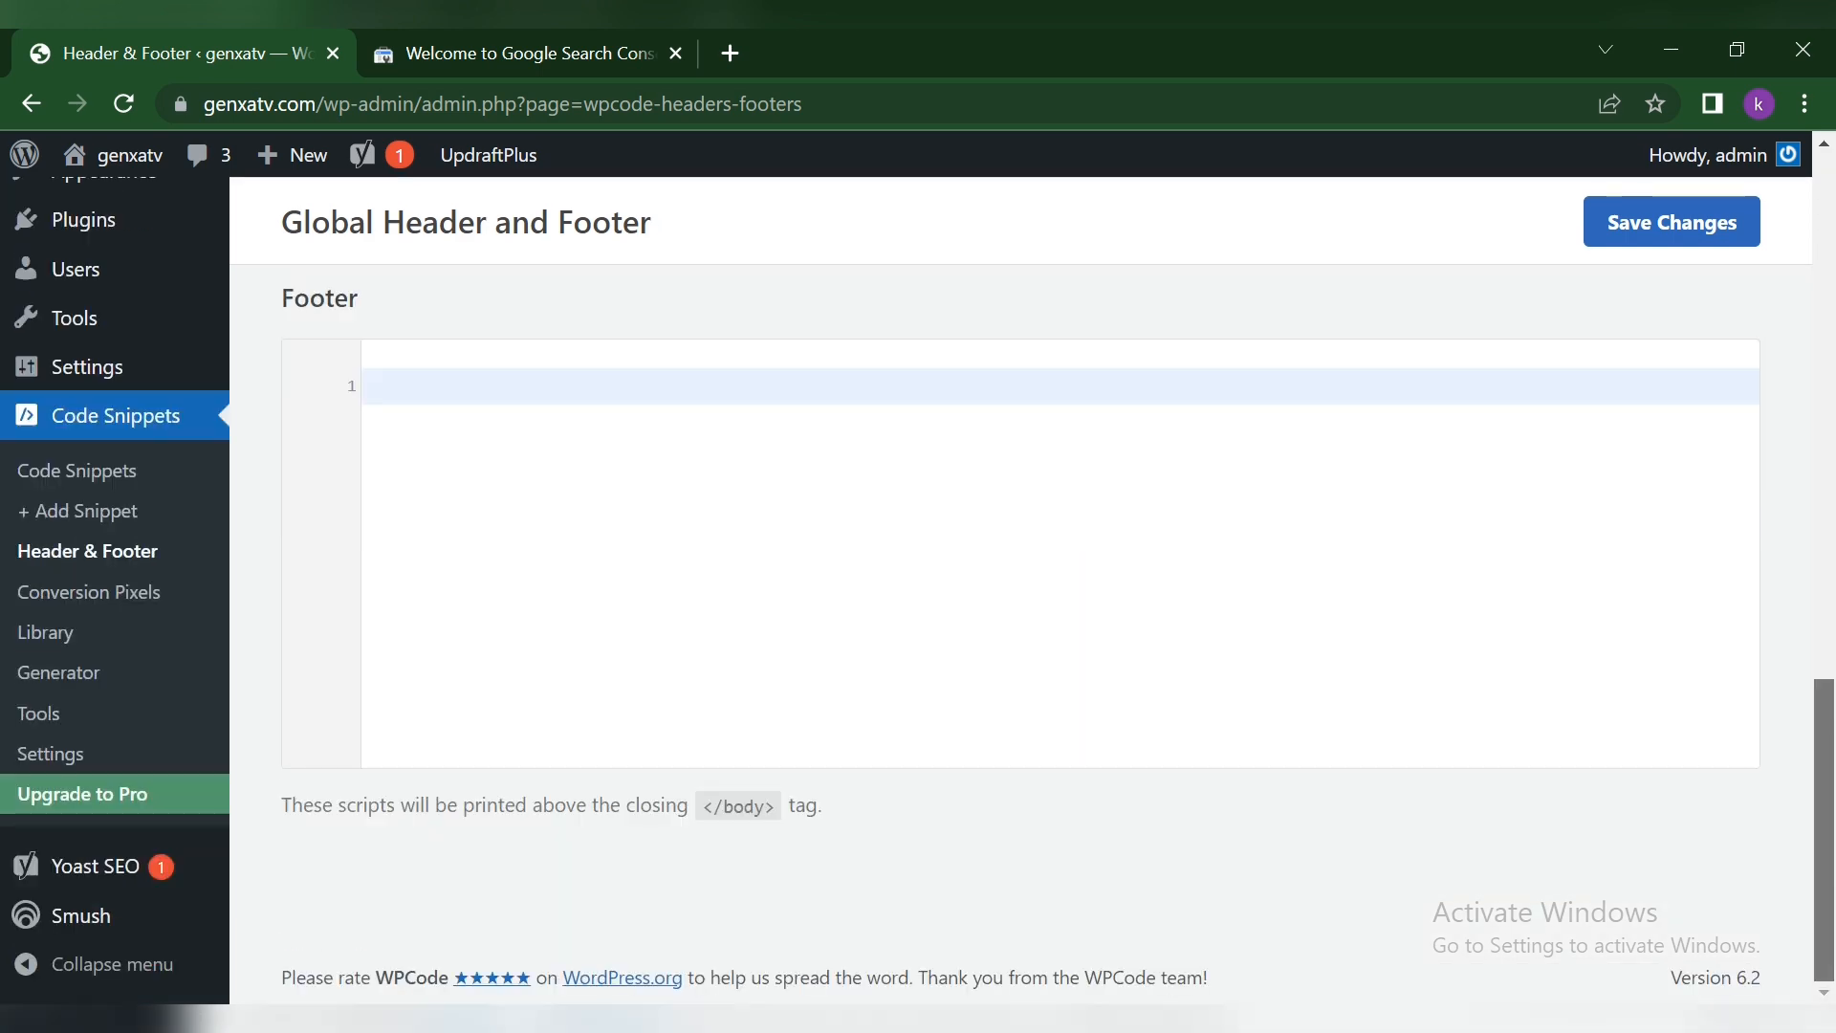
pyautogui.moveTo(1833, 890); pyautogui.dragTo(1833, 370)
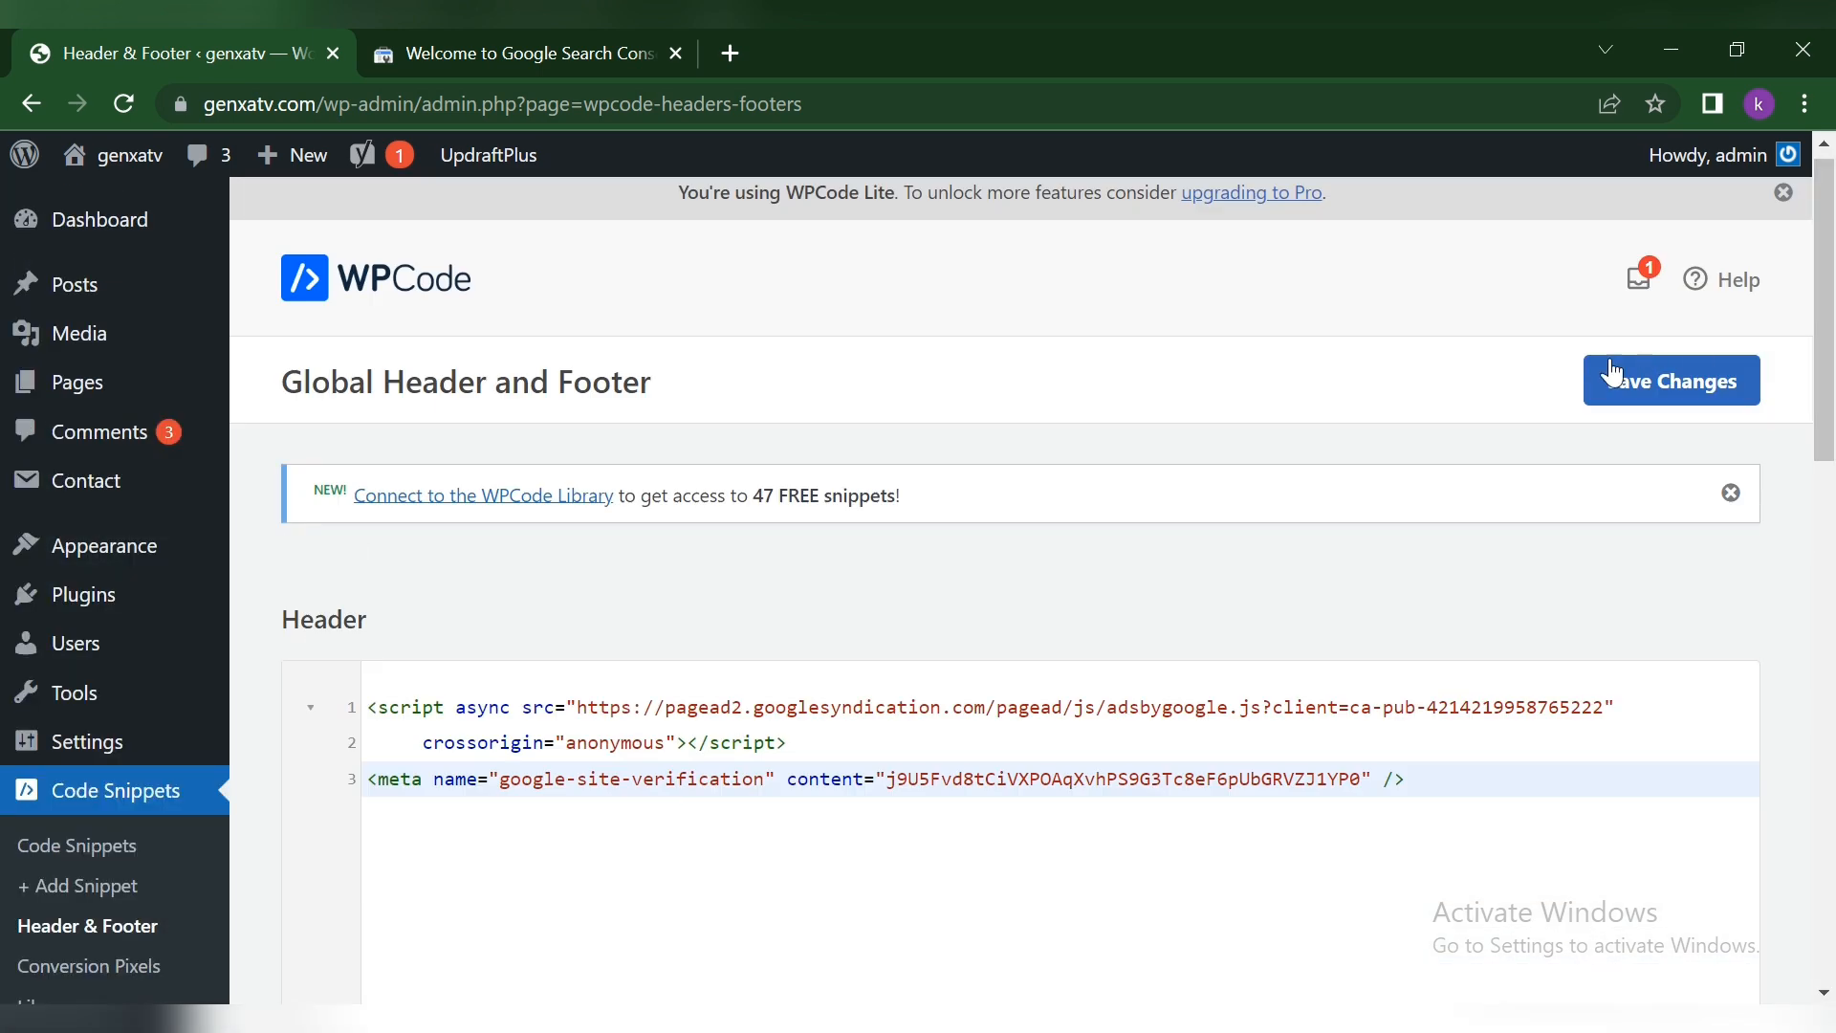